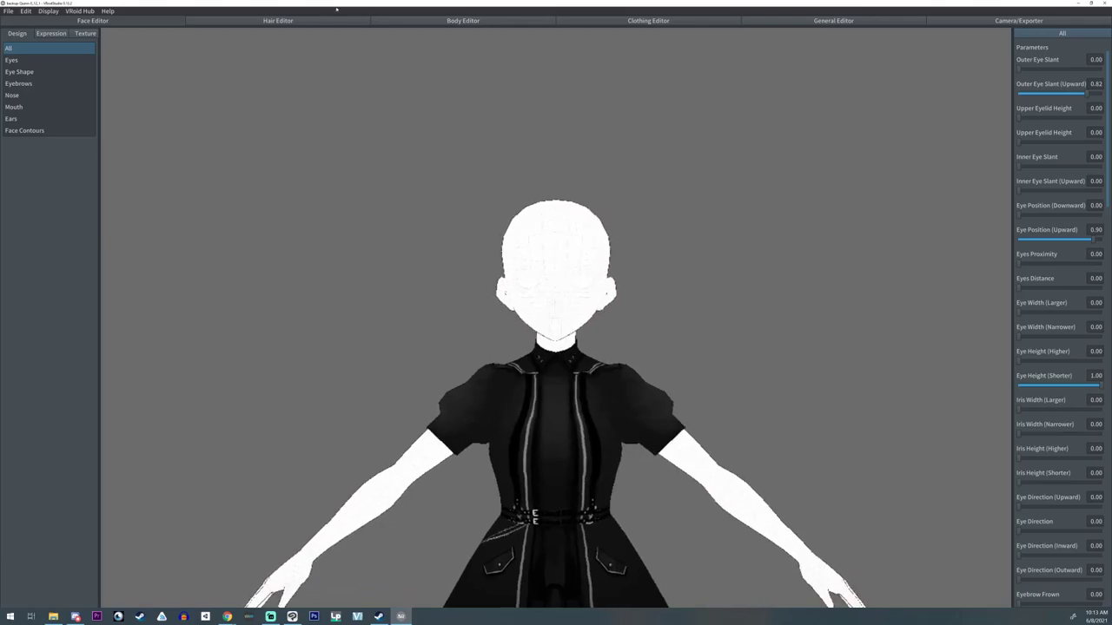
# Add a freehand hair group and set its guide height to 0.100 and Fit To Head (Z) to 0.000
pyautogui.click(313, 19)
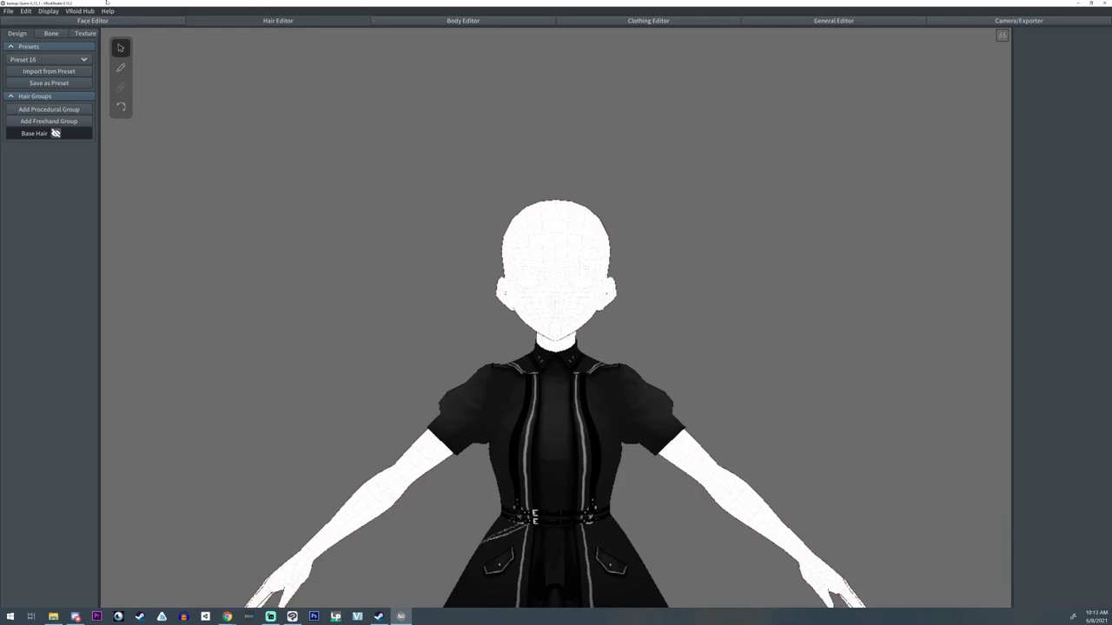
pyautogui.click(30, 121)
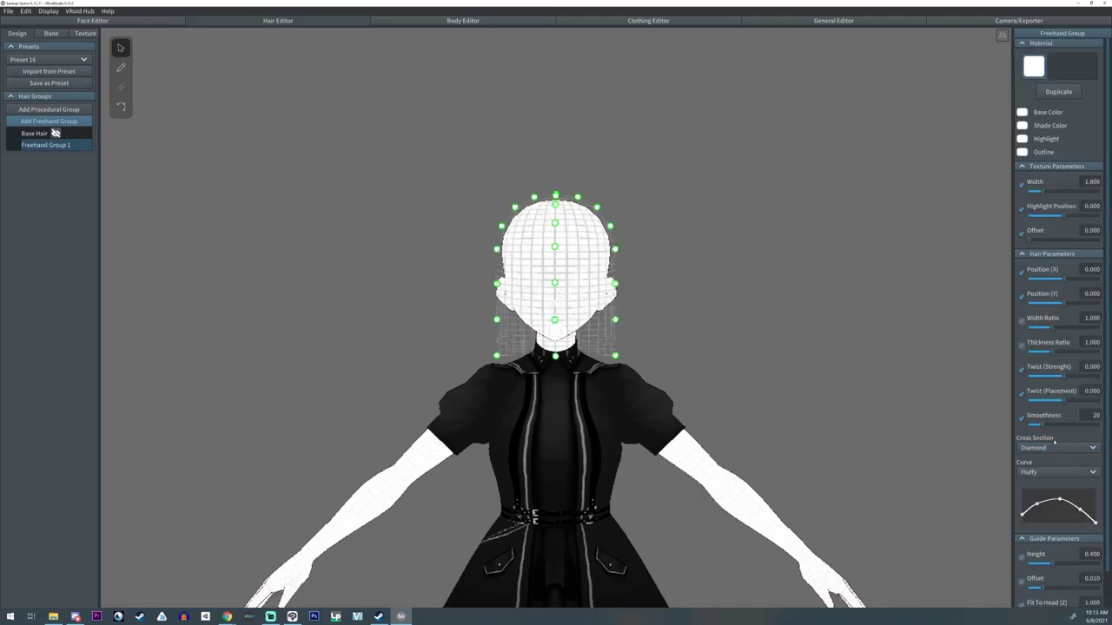
pyautogui.scroll(-1, 1055, 441)
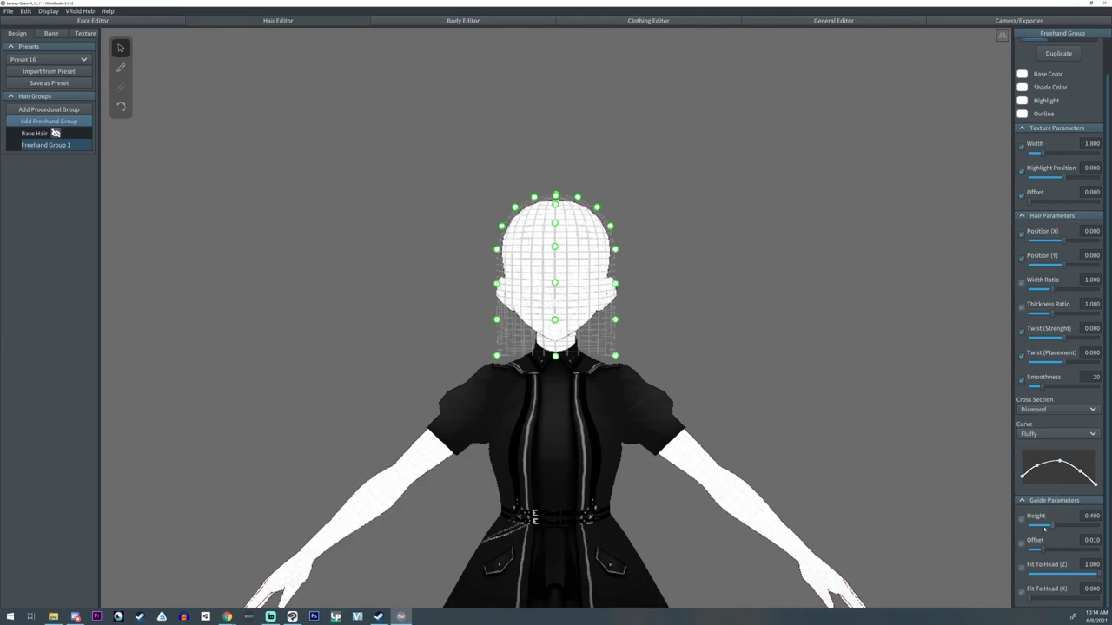
pyautogui.moveTo(1045, 528); pyautogui.dragTo(1020, 529)
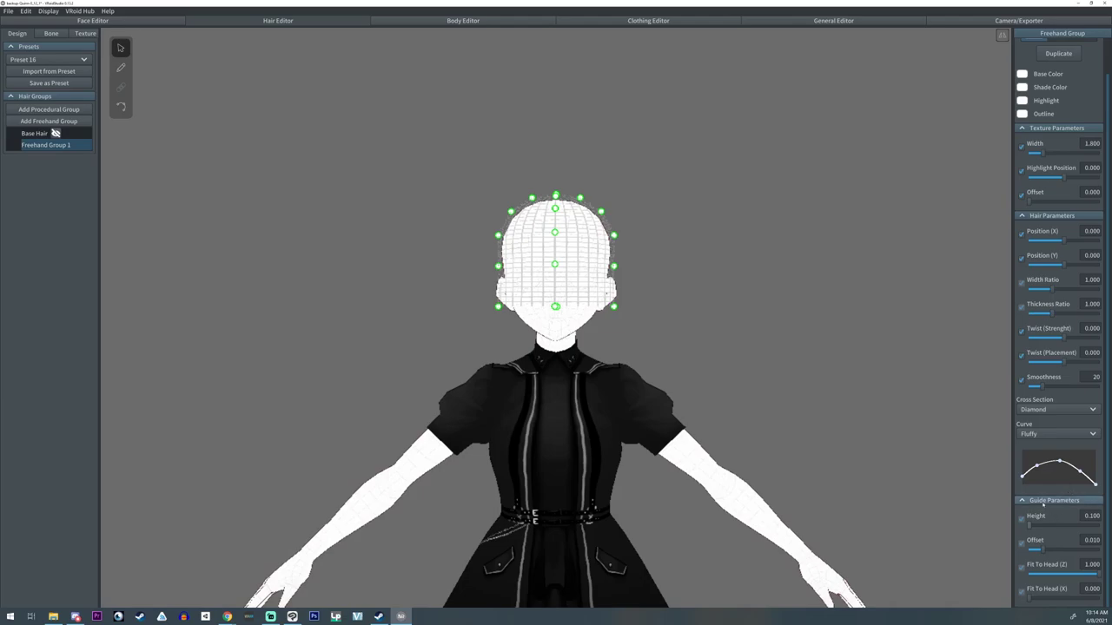
pyautogui.moveTo(1077, 575); pyautogui.dragTo(1027, 576)
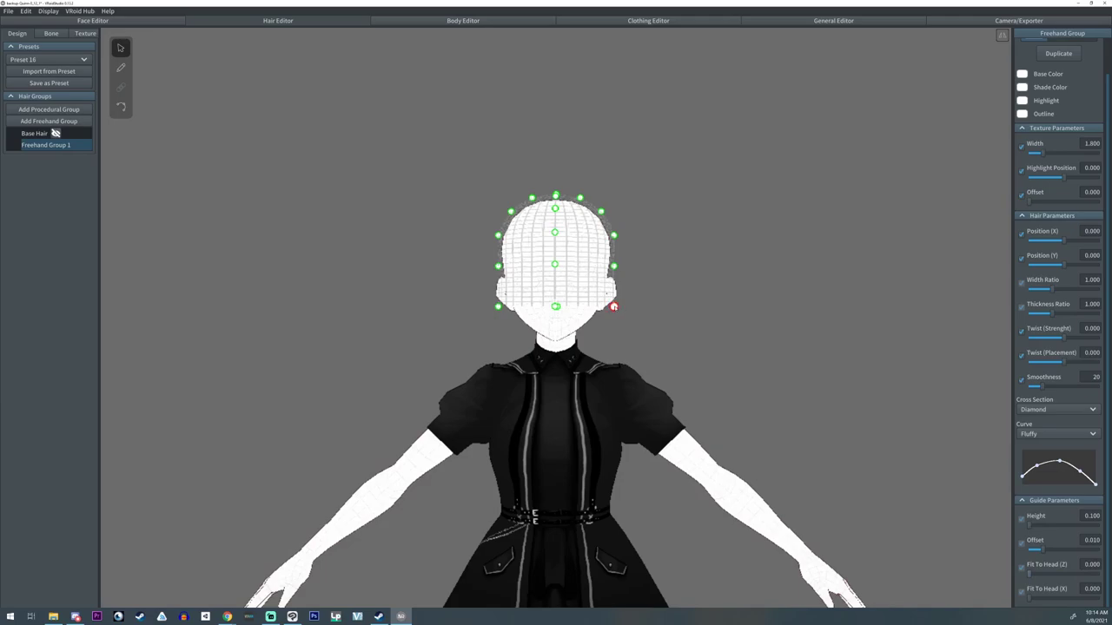
# Reshape the hair guide from the front into a wide, rounded form reaching the upper arms, with its crown lowered onto the head
pyautogui.moveTo(613, 305)
pyautogui.mouseDown()
pyautogui.moveTo(762, 347)
pyautogui.moveTo(690, 358)
pyautogui.mouseUp()
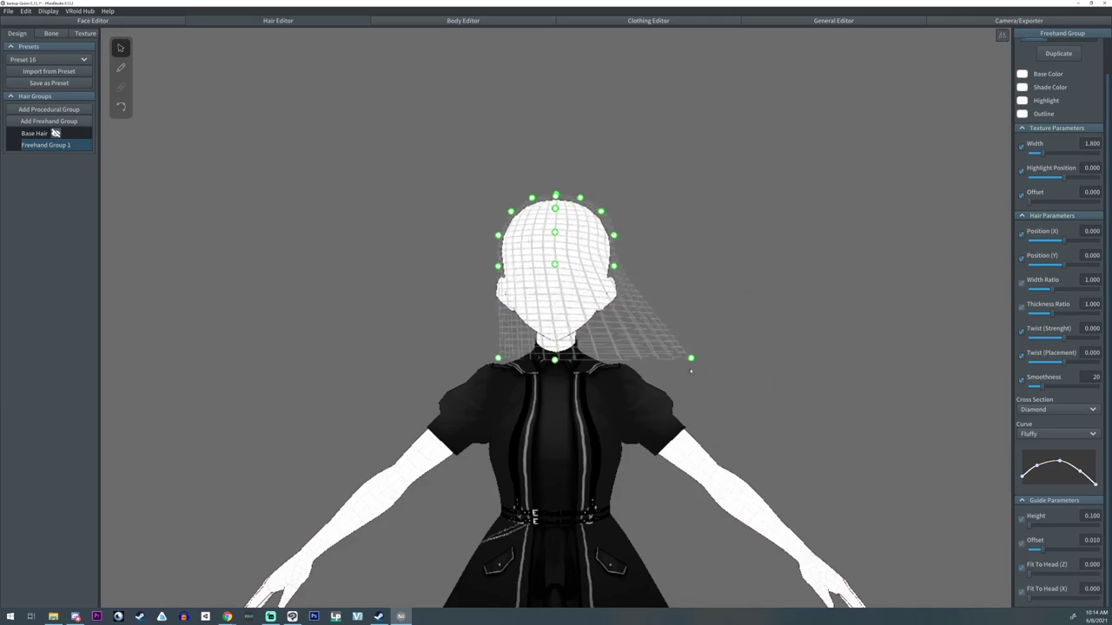
pyautogui.moveTo(691, 358)
pyautogui.mouseDown()
pyautogui.moveTo(725, 420)
pyautogui.moveTo(687, 413)
pyautogui.mouseUp()
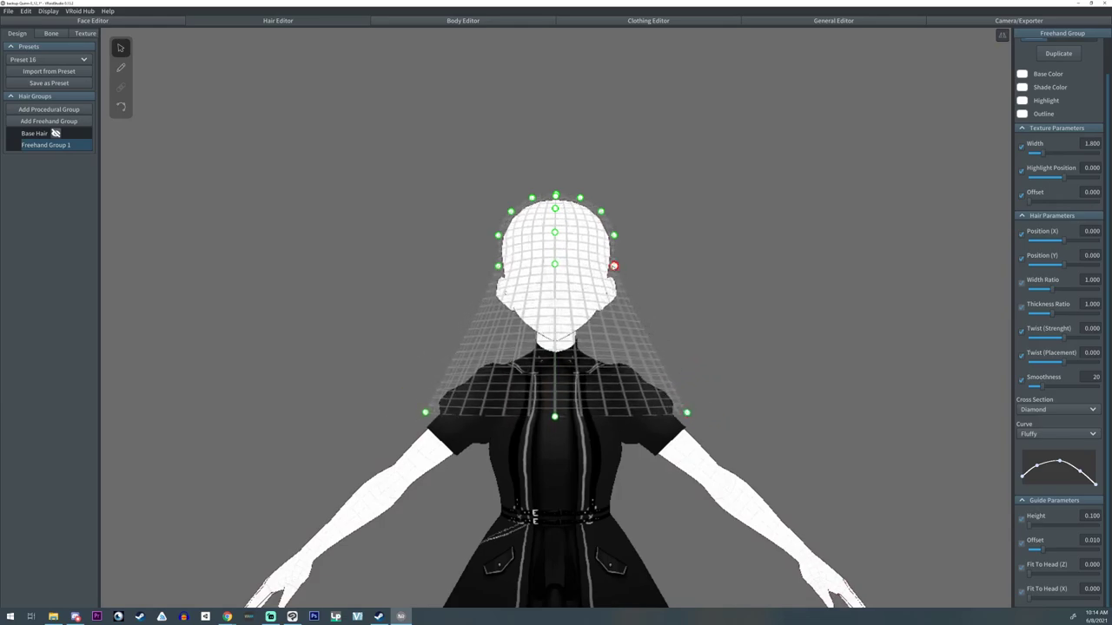
pyautogui.moveTo(613, 266)
pyautogui.mouseDown()
pyautogui.moveTo(697, 288)
pyautogui.moveTo(692, 350)
pyautogui.moveTo(706, 361)
pyautogui.mouseUp()
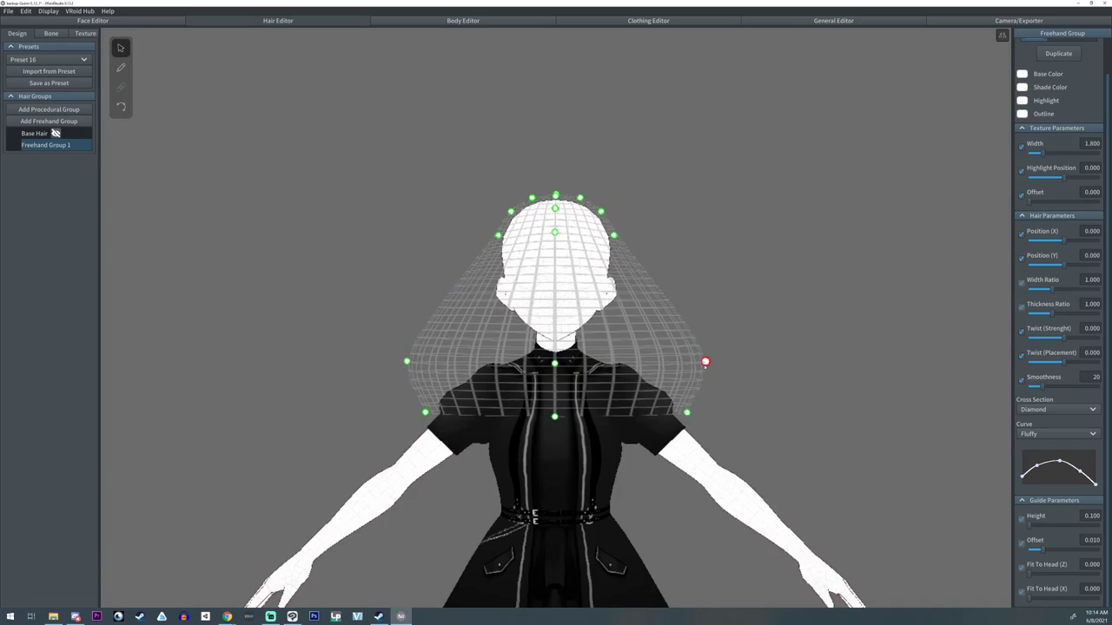
pyautogui.moveTo(614, 234); pyautogui.dragTo(709, 272)
pyautogui.moveTo(600, 211); pyautogui.dragTo(679, 216)
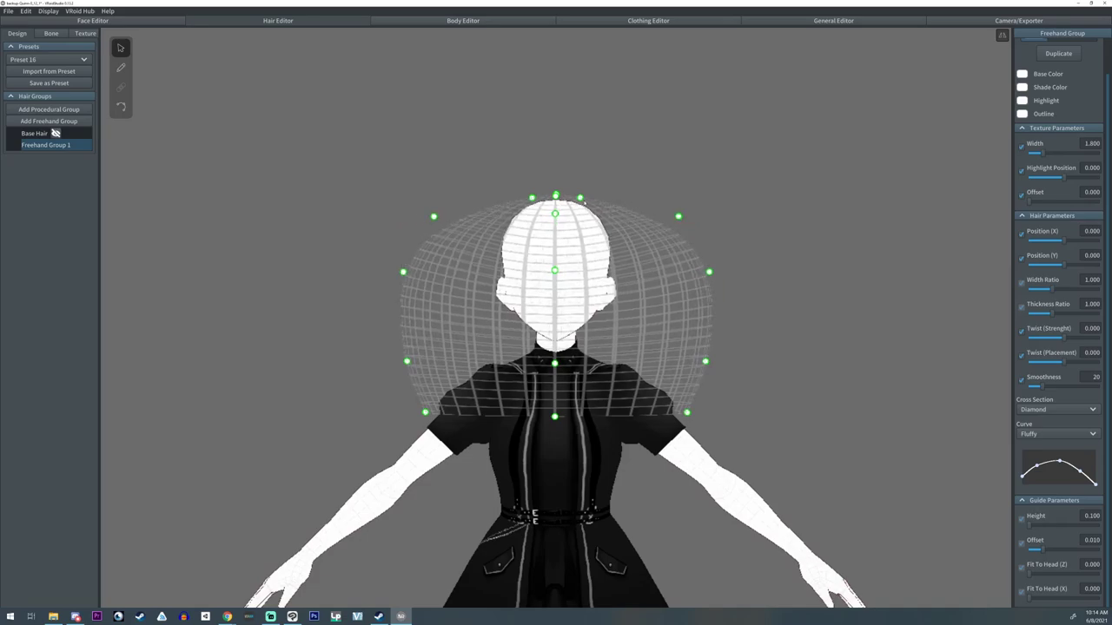
pyautogui.moveTo(580, 199); pyautogui.dragTo(556, 221)
# Turn off mirroring in a side view and move the guide's rear control points farther behind the head
pyautogui.moveTo(560, 231); pyautogui.dragTo(623, 265, button='right')
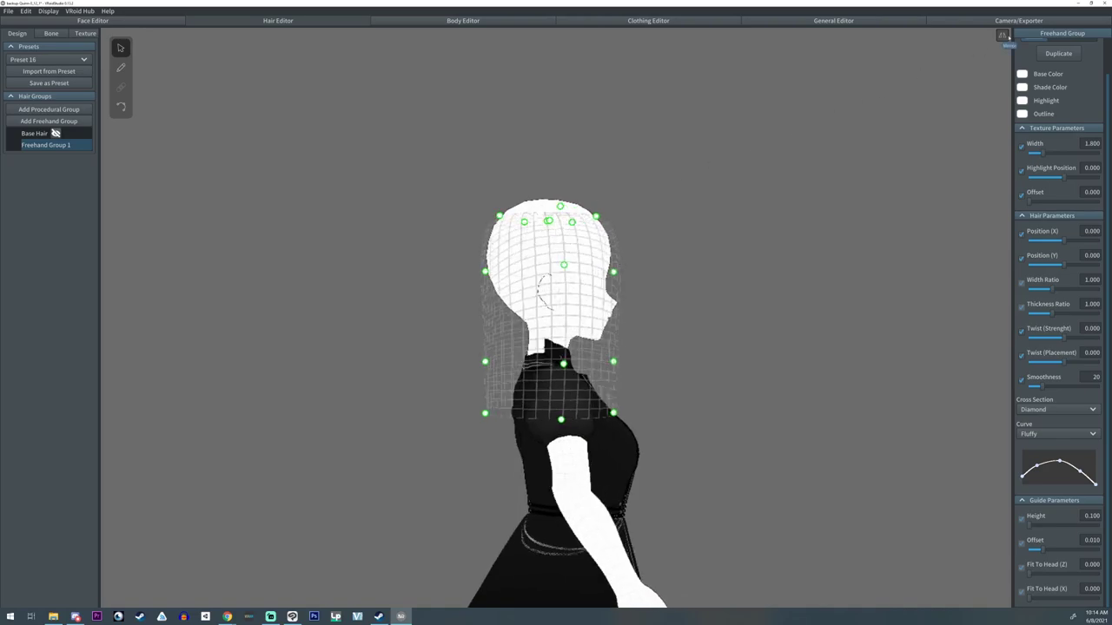
pyautogui.moveTo(500, 216); pyautogui.dragTo(498, 219)
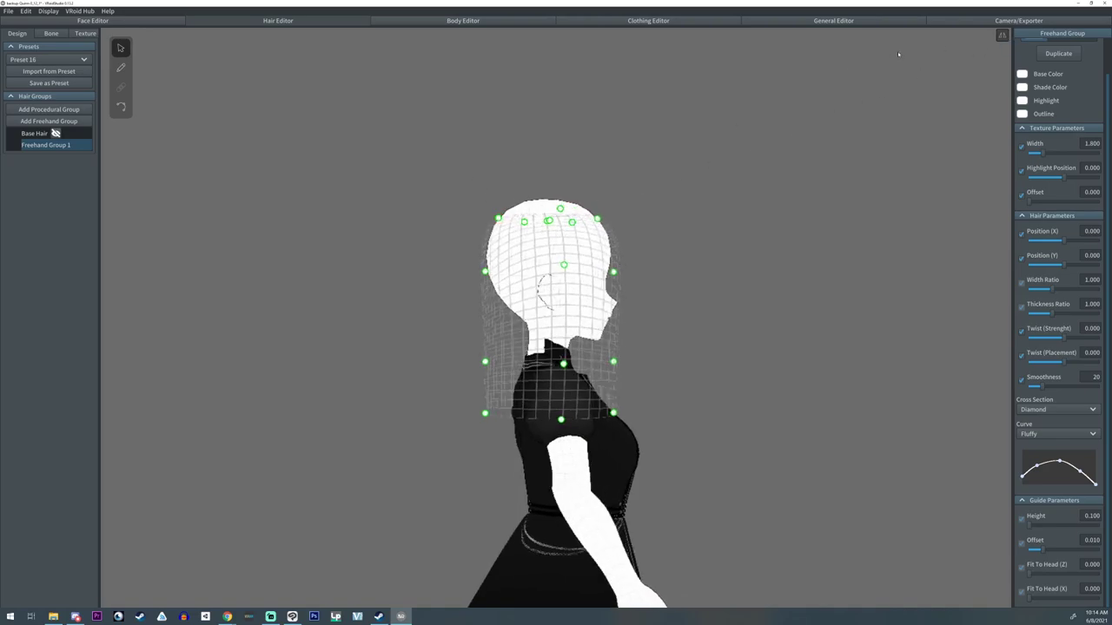
pyautogui.click(1002, 37)
pyautogui.moveTo(484, 272); pyautogui.dragTo(473, 270)
pyautogui.moveTo(485, 361); pyautogui.dragTo(462, 363)
pyautogui.moveTo(484, 413); pyautogui.dragTo(467, 413)
# Pull the guide's front control points back to about the ear line so the mesh no longer covers the face
pyautogui.moveTo(613, 271); pyautogui.dragTo(555, 272)
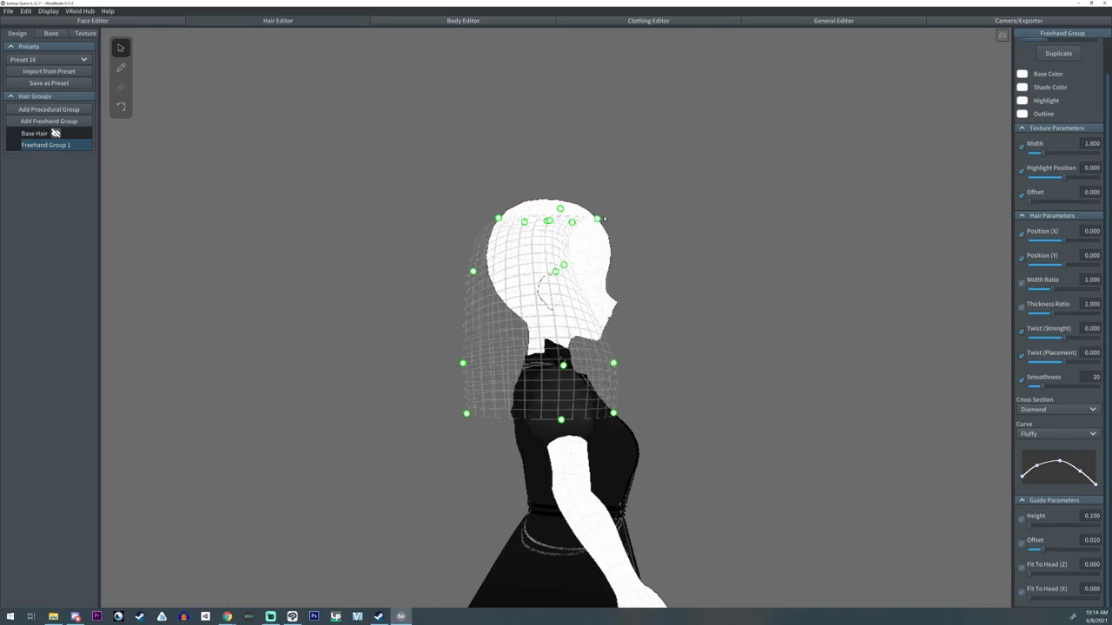
pyautogui.moveTo(598, 219); pyautogui.dragTo(562, 218)
pyautogui.moveTo(613, 363); pyautogui.dragTo(556, 366)
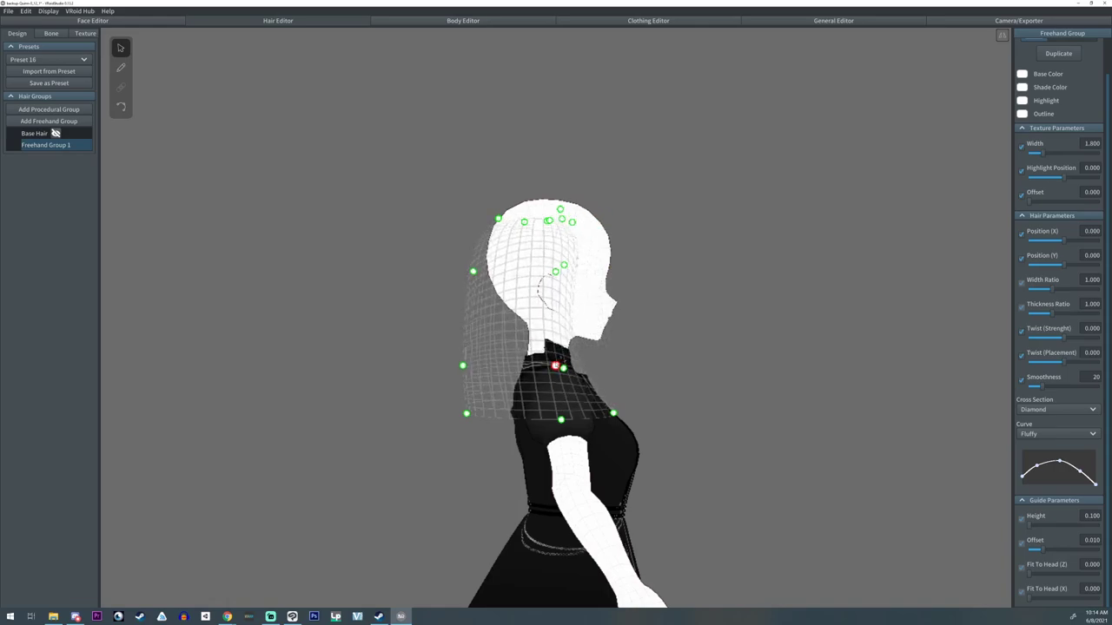
pyautogui.moveTo(613, 413); pyautogui.dragTo(549, 412)
pyautogui.moveTo(598, 399); pyautogui.dragTo(461, 401, button='right')
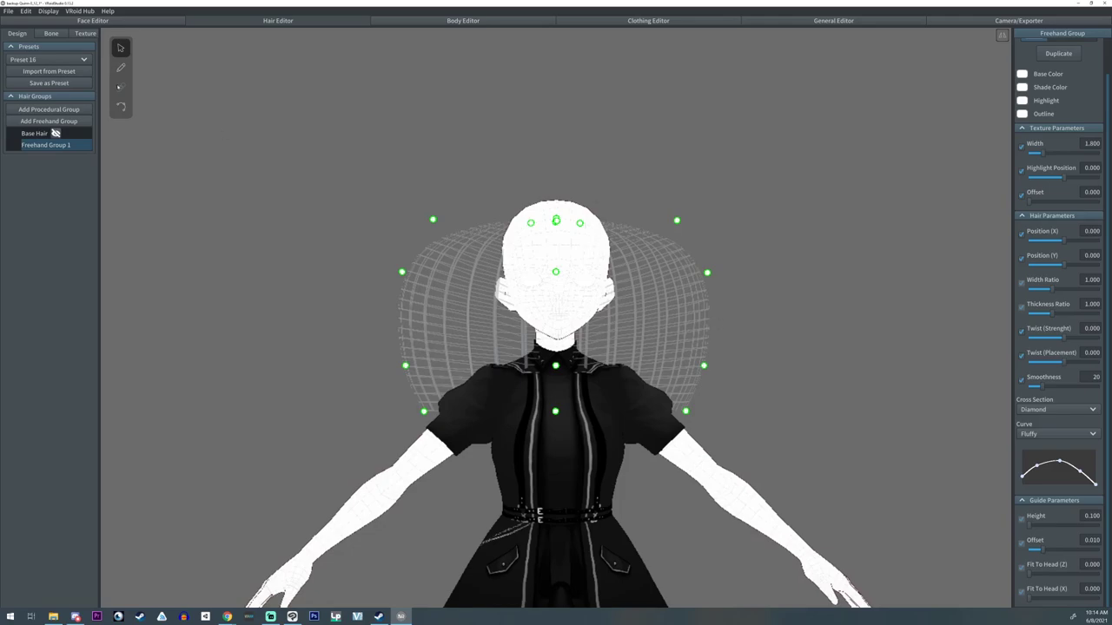
# Give the hair brush a Straight-based curve with a full, wide root that tapers to a pointed tip
pyautogui.click(121, 68)
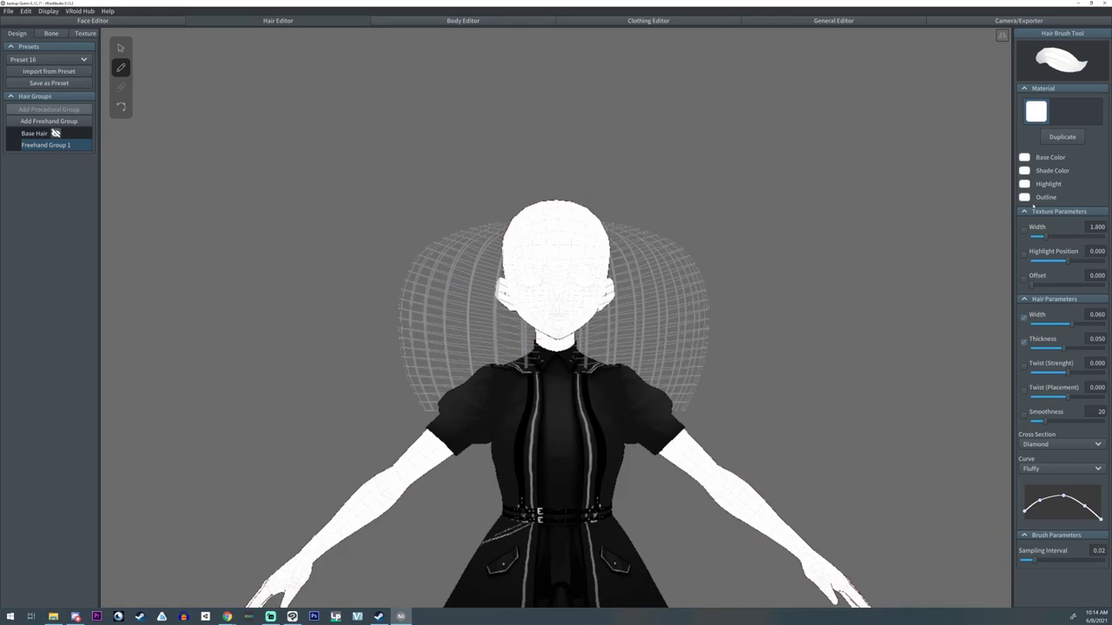
pyautogui.moveTo(1040, 501); pyautogui.dragTo(1037, 493)
pyautogui.click(1060, 469)
pyautogui.click(1075, 477)
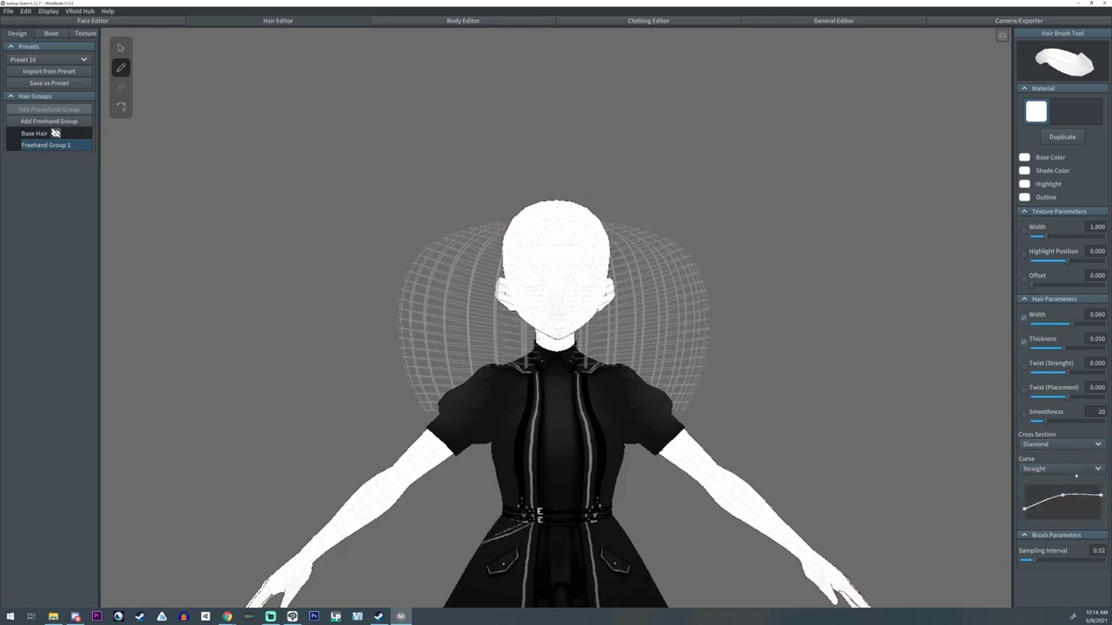
pyautogui.moveTo(1023, 510); pyautogui.dragTo(1024, 485)
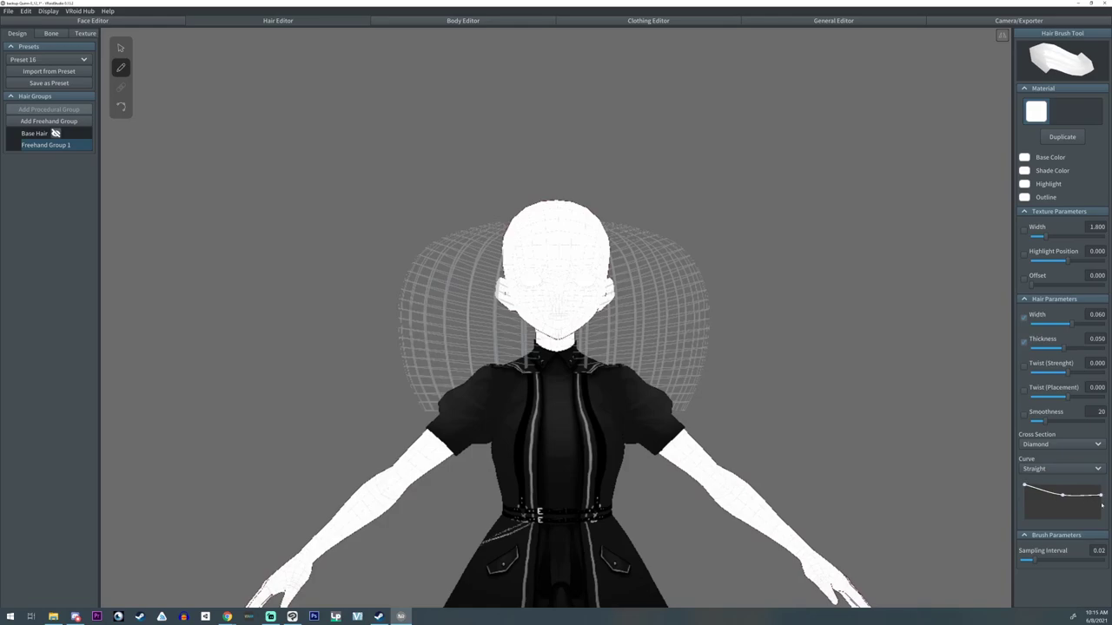
pyautogui.moveTo(1102, 504)
pyautogui.mouseDown()
pyautogui.moveTo(1102, 522)
pyautogui.moveTo(1092, 508)
pyautogui.mouseUp()
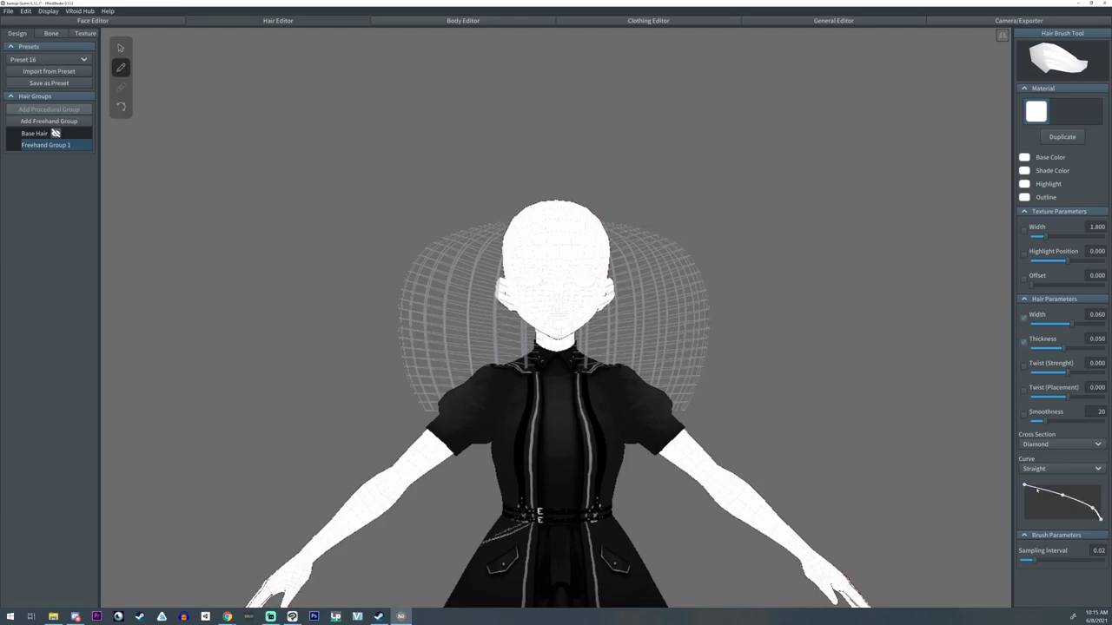
pyautogui.click(1036, 490)
pyautogui.moveTo(1025, 487); pyautogui.dragTo(1021, 490)
pyautogui.moveTo(627, 238); pyautogui.dragTo(660, 297)
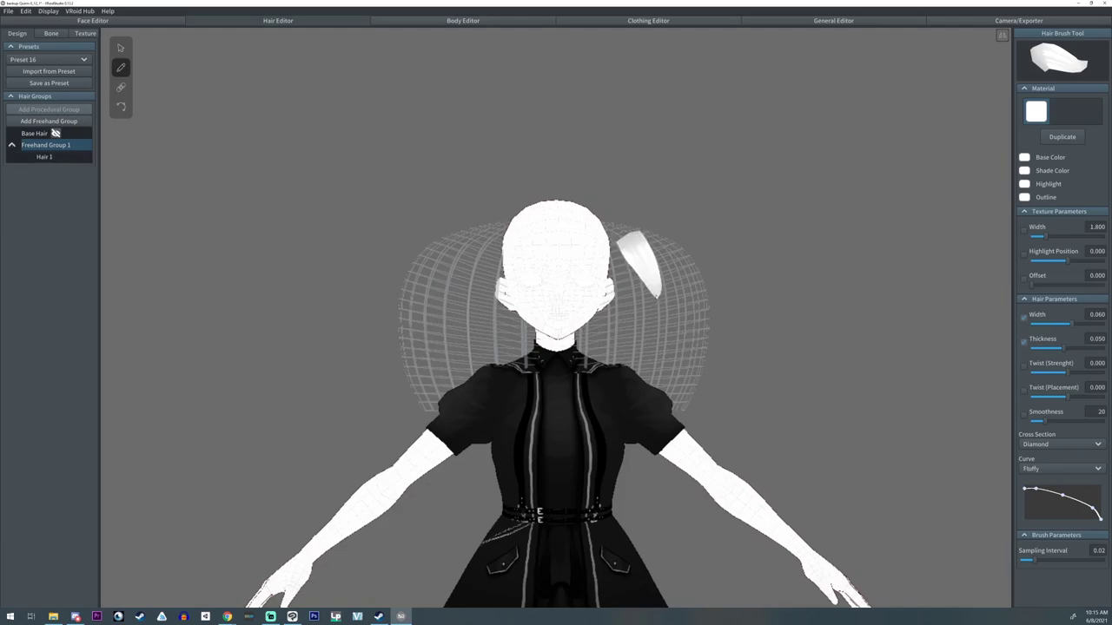
pyautogui.hotkey('ctrl', 'z')
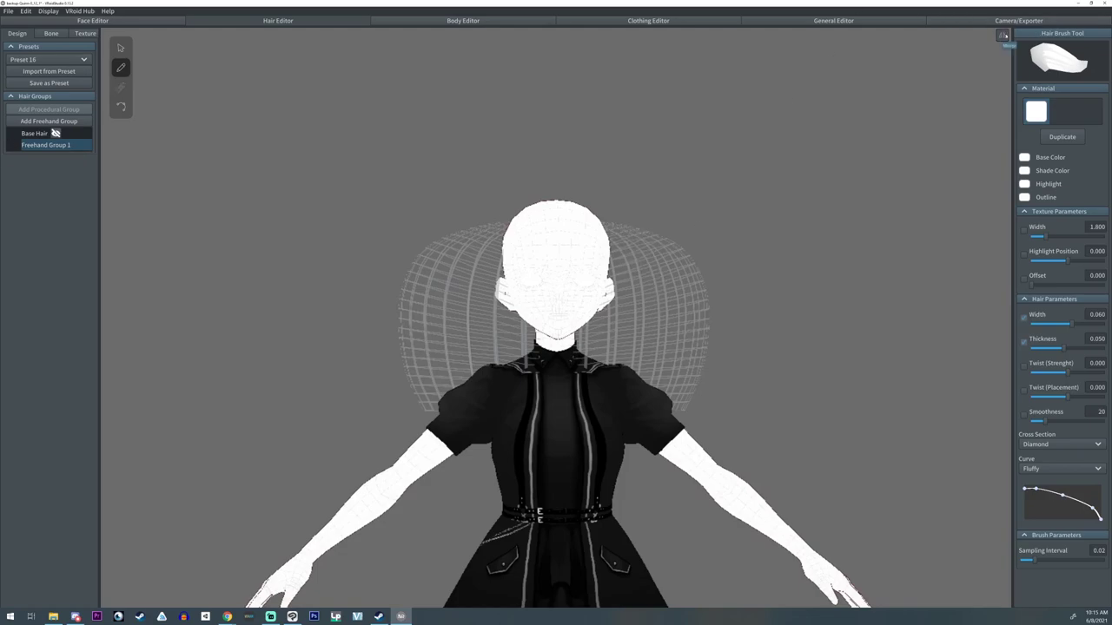
pyautogui.moveTo(634, 246); pyautogui.dragTo(643, 339)
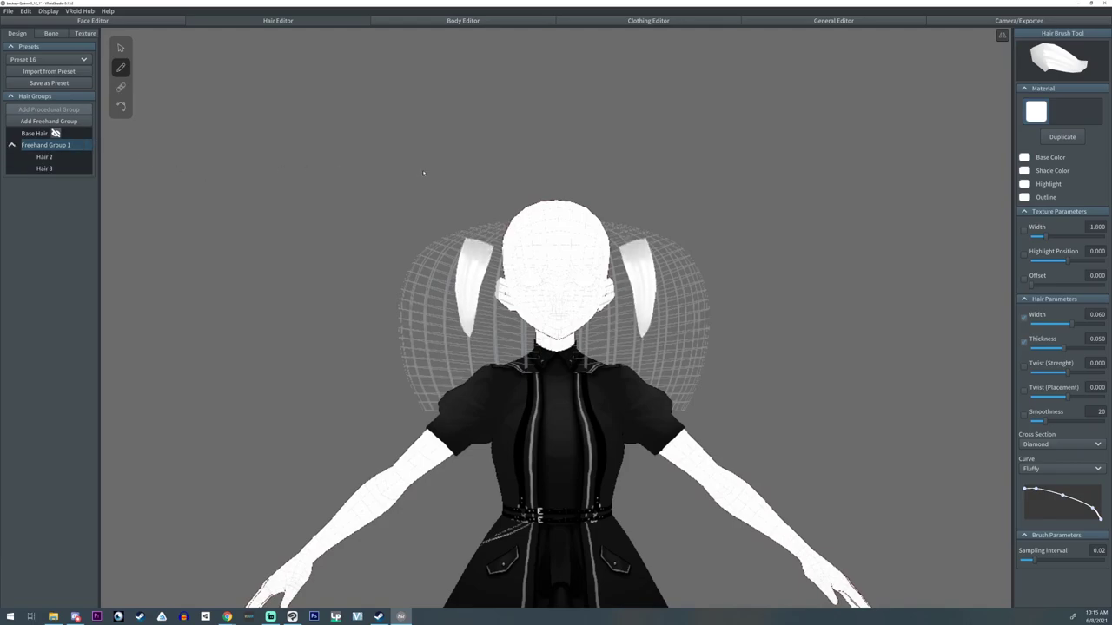
pyautogui.hotkey('ctrl', 'z')
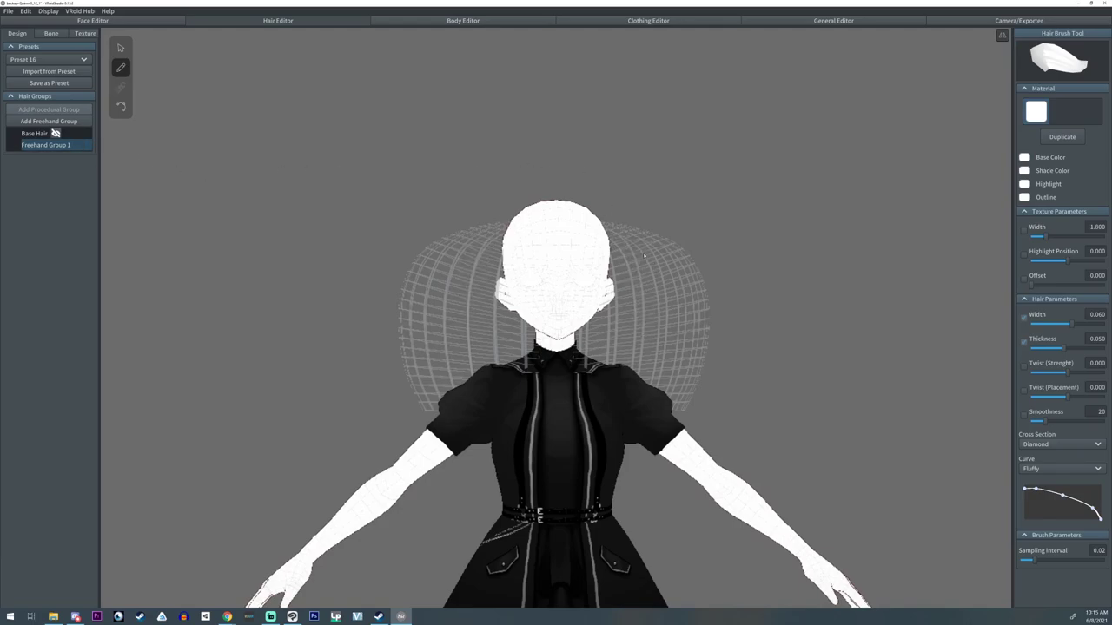
# Draw a mirrored pair of strands on the guide beside the head, then lengthen and bend them so the tips curve inward
pyautogui.moveTo(643, 254); pyautogui.dragTo(650, 287)
pyautogui.click(121, 106)
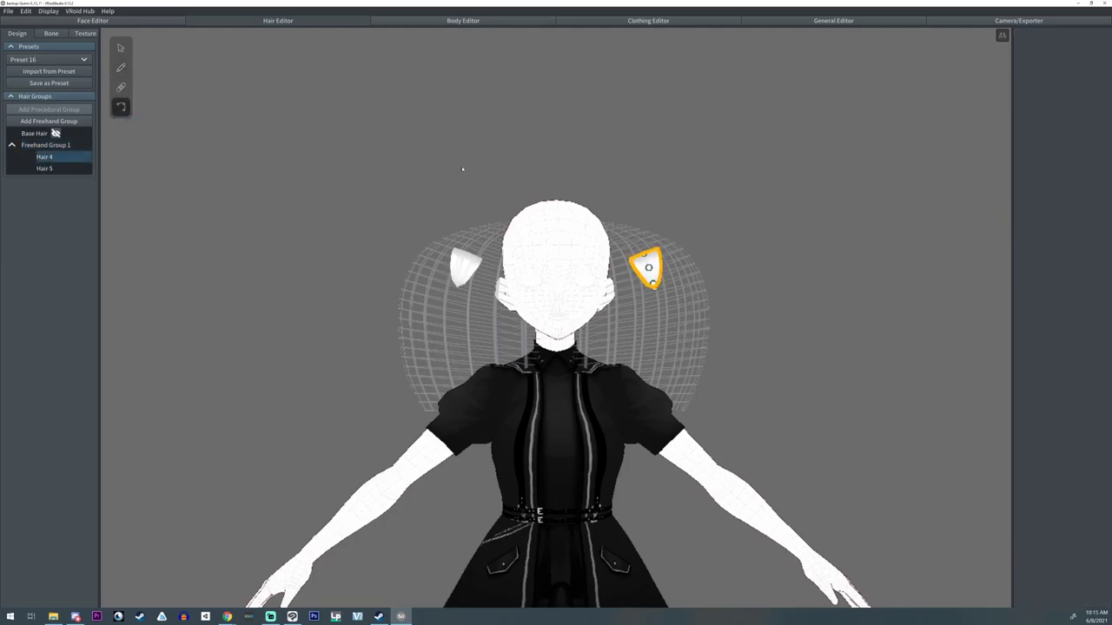
pyautogui.moveTo(652, 287); pyautogui.dragTo(658, 312)
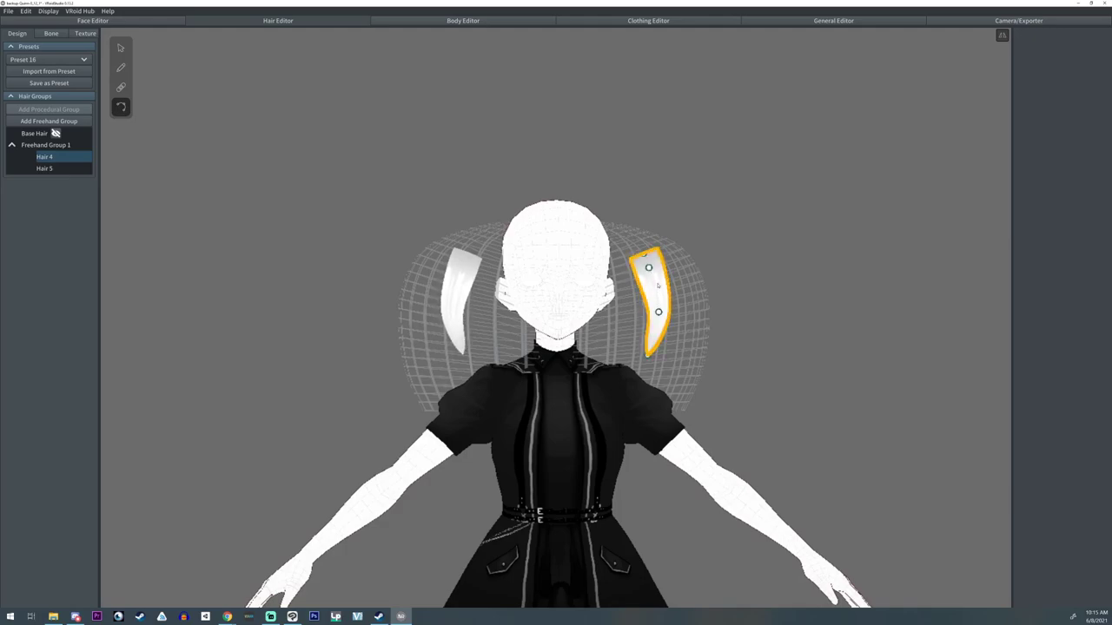
pyautogui.moveTo(648, 268)
pyautogui.mouseDown()
pyautogui.moveTo(659, 283)
pyautogui.moveTo(644, 249)
pyautogui.moveTo(651, 235)
pyautogui.moveTo(654, 251)
pyautogui.mouseUp()
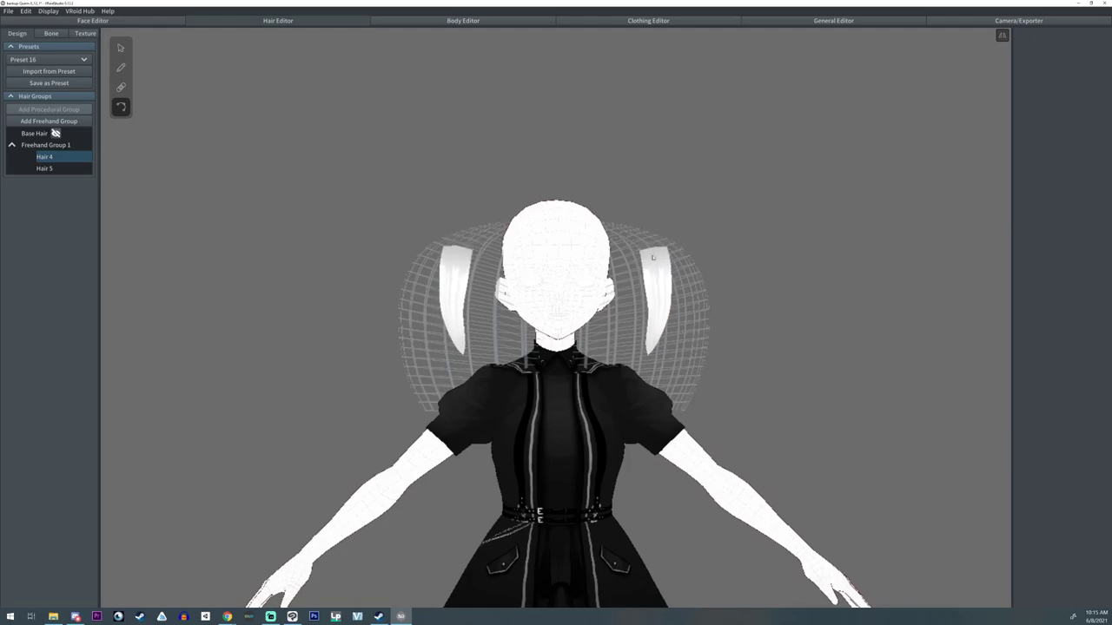
pyautogui.moveTo(659, 312); pyautogui.dragTo(653, 318)
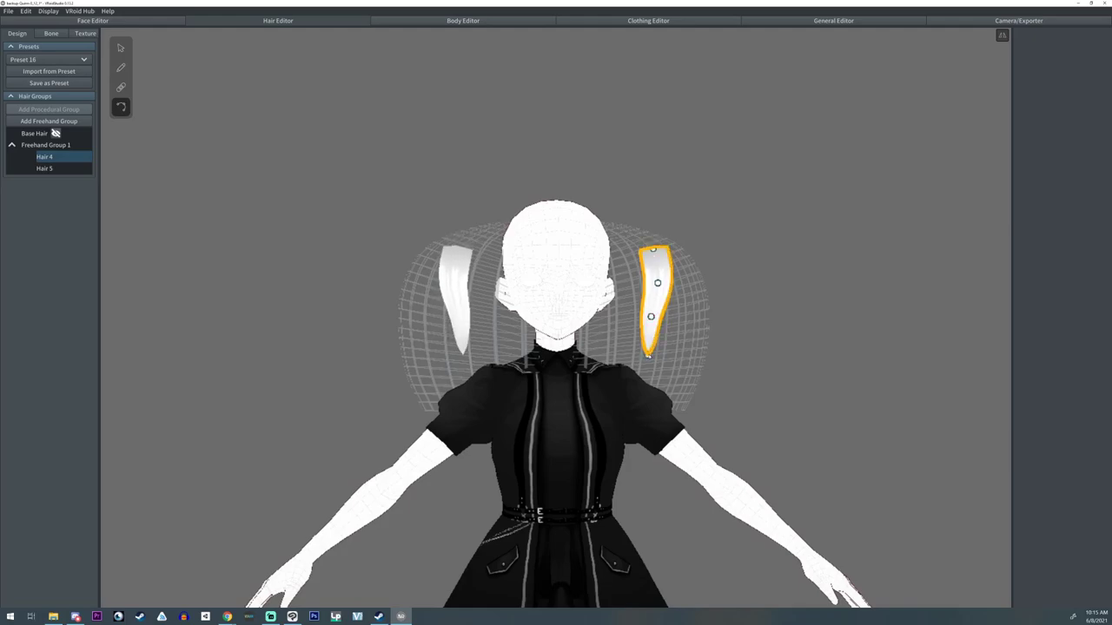
pyautogui.moveTo(648, 356); pyautogui.dragTo(638, 356)
pyautogui.moveTo(657, 283); pyautogui.dragTo(658, 285)
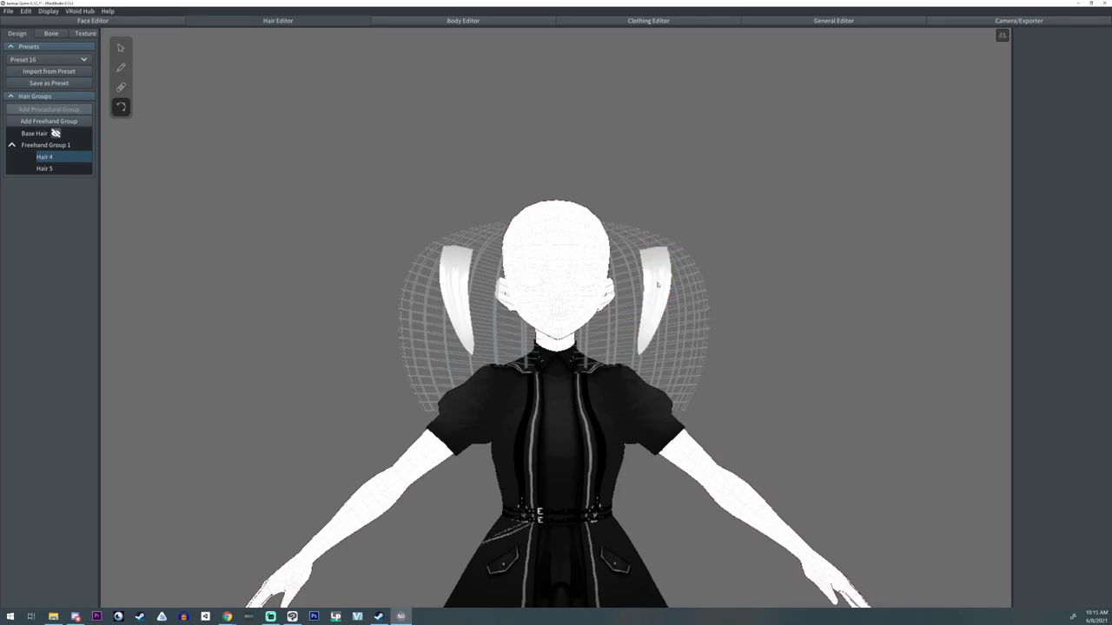
# Set the Freehand Group 1 width ratio to 2.172 and its thickness ratio to 3.000
pyautogui.click(120, 47)
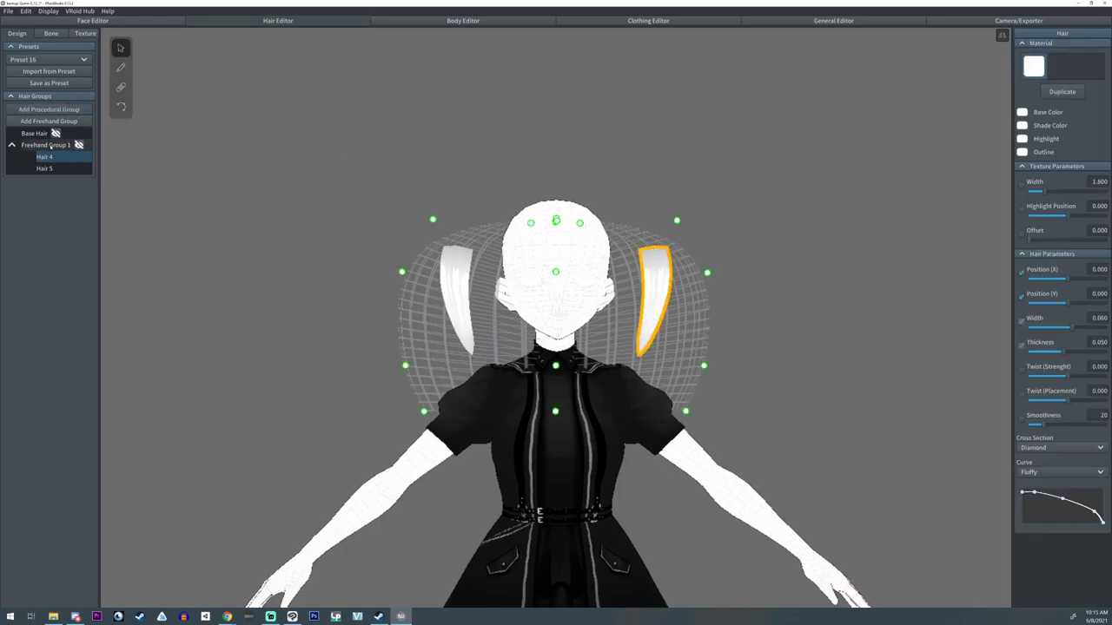
pyautogui.click(50, 145)
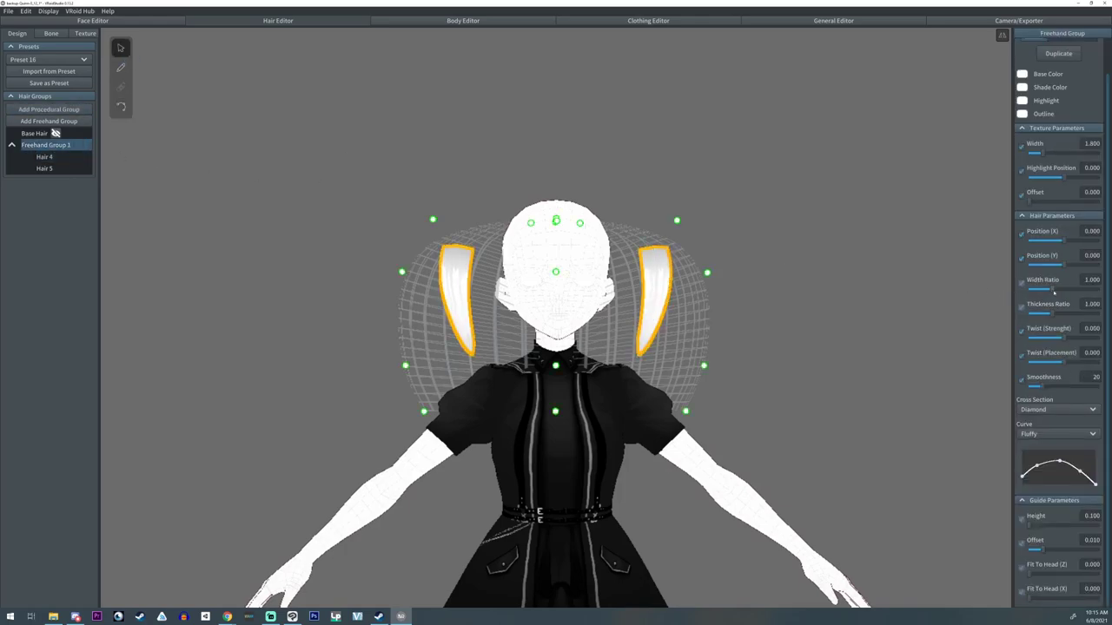
pyautogui.moveTo(1054, 290); pyautogui.dragTo(1076, 305)
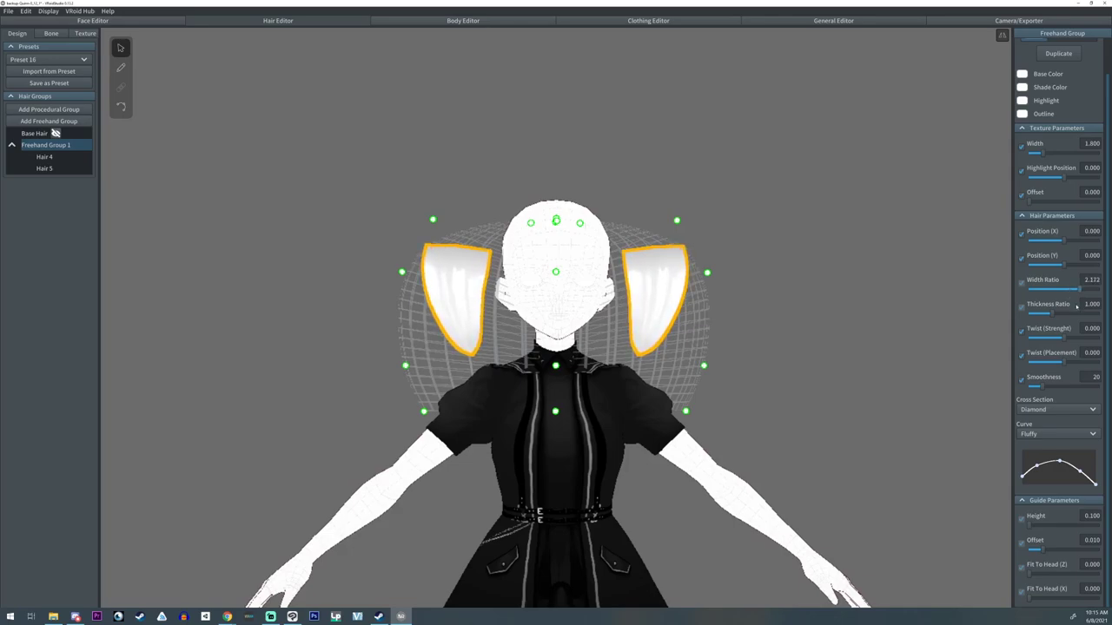
pyautogui.moveTo(767, 251); pyautogui.dragTo(754, 283, button='right')
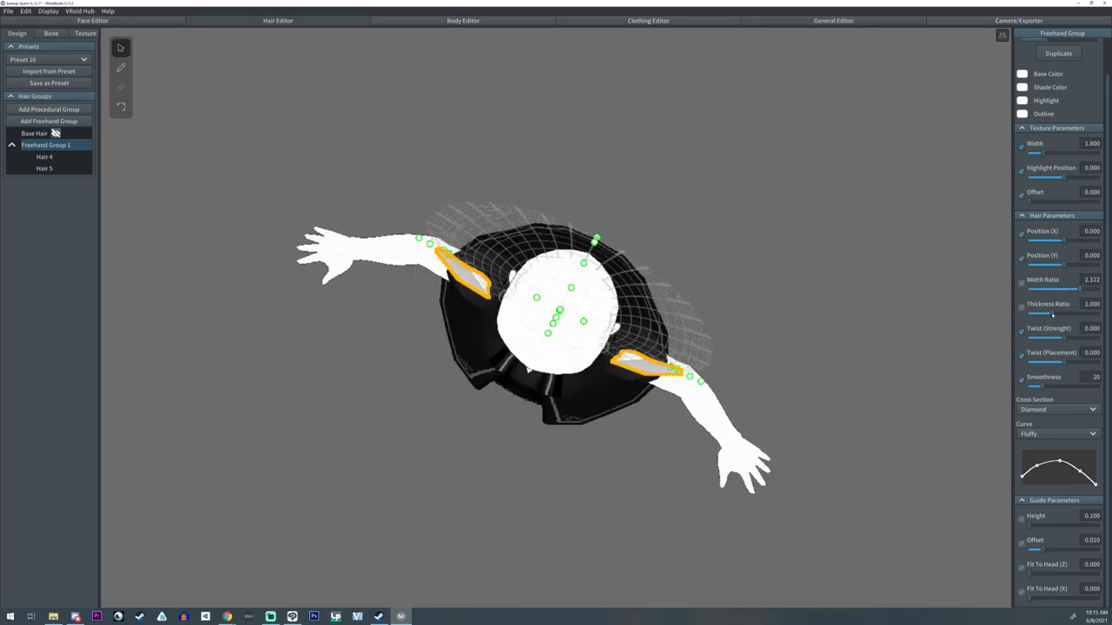
pyautogui.moveTo(1053, 315); pyautogui.dragTo(1101, 315)
pyautogui.moveTo(788, 310); pyautogui.dragTo(806, 294, button='right')
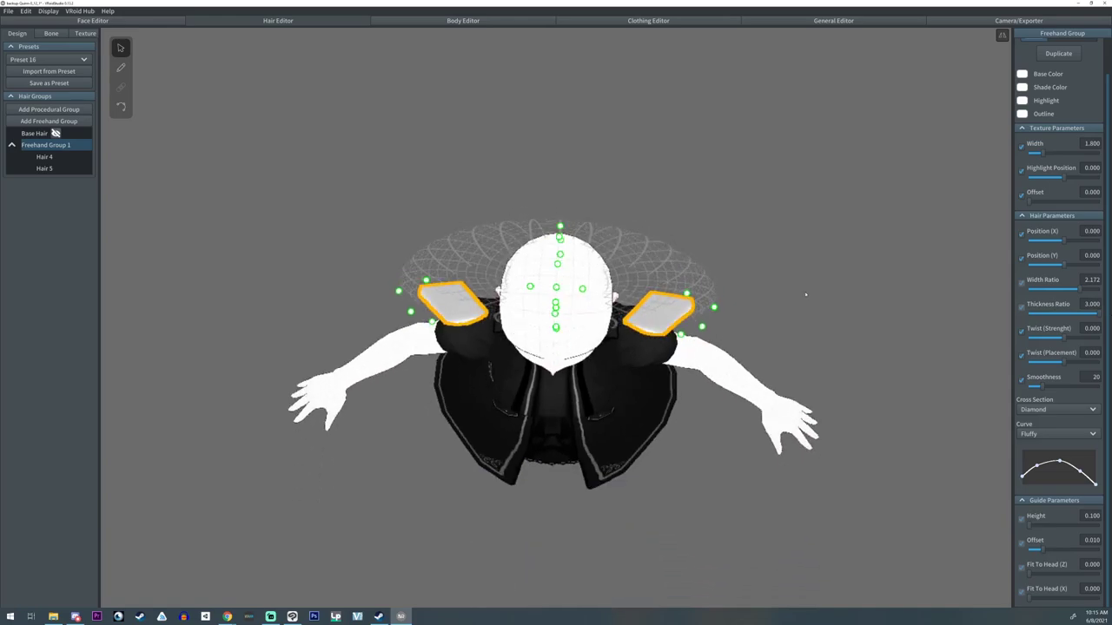
# Set the thickness of both mirrored hair strands to 0.080
pyautogui.click(43, 156)
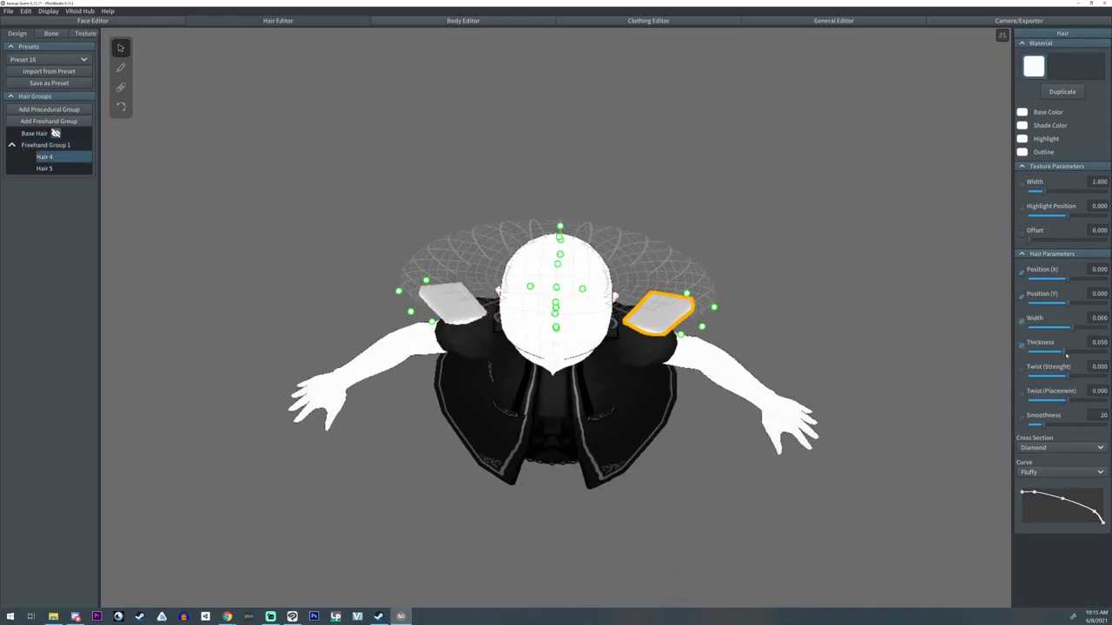
pyautogui.moveTo(1066, 355); pyautogui.dragTo(1093, 353)
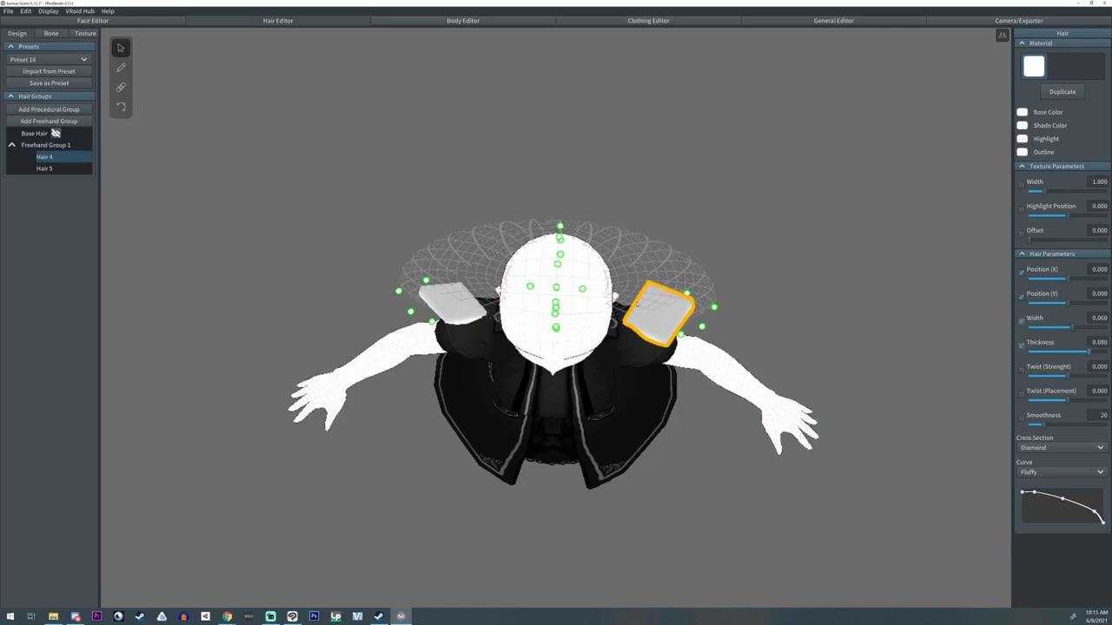
pyautogui.click(52, 169)
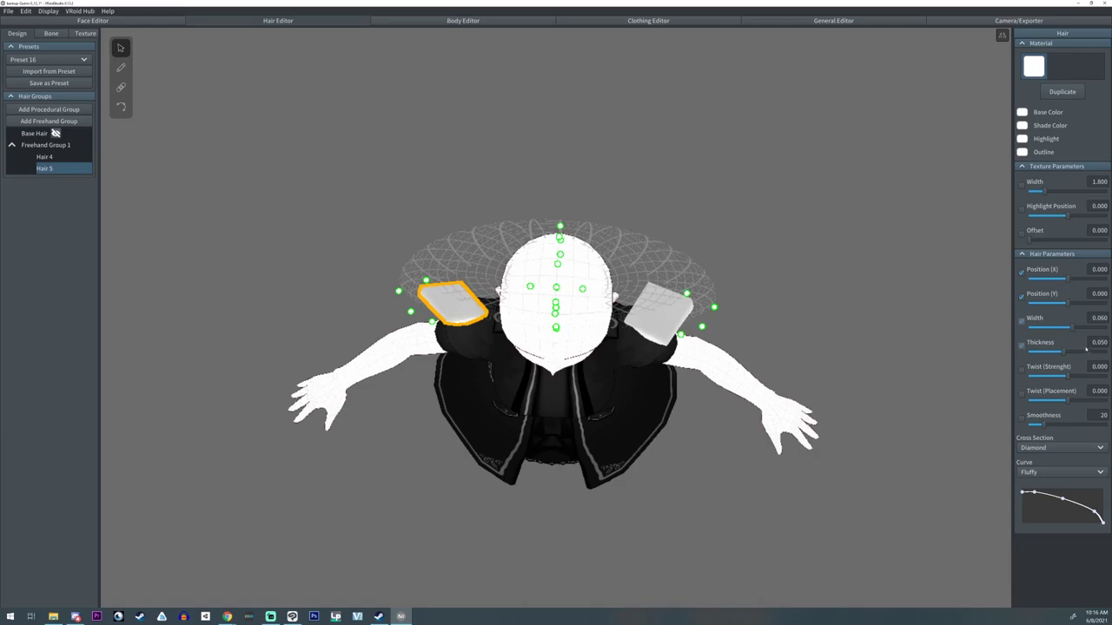
pyautogui.moveTo(1086, 352); pyautogui.dragTo(1090, 352)
pyautogui.moveTo(814, 348); pyautogui.dragTo(818, 266, button='right')
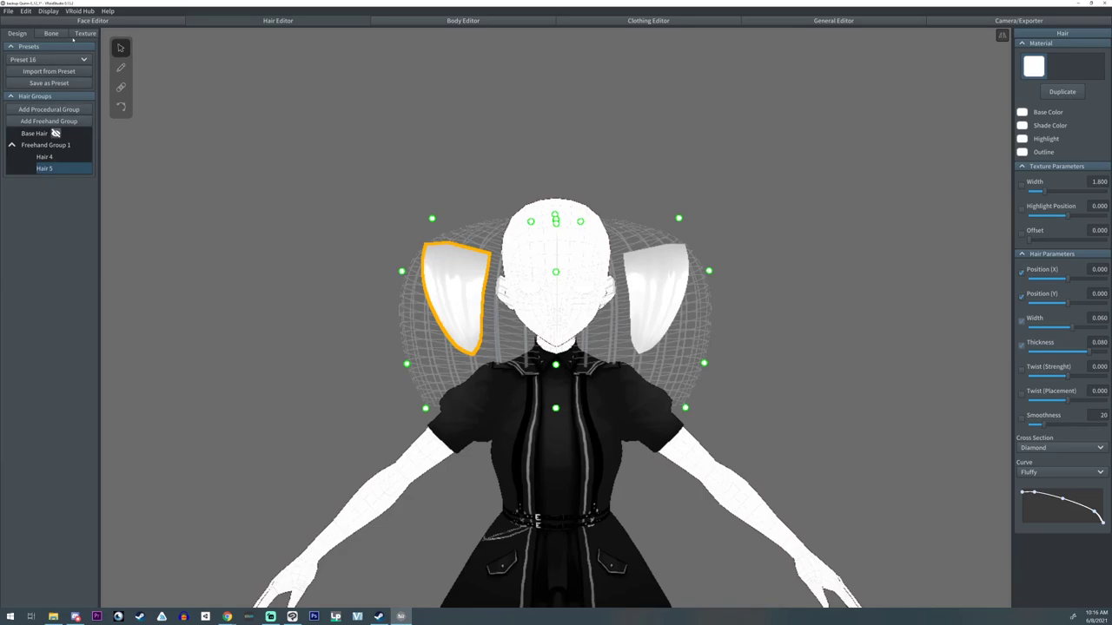
# Hide the upper layer of the hair texture and make the Default Image layer active for editing
pyautogui.click(49, 33)
pyautogui.click(85, 33)
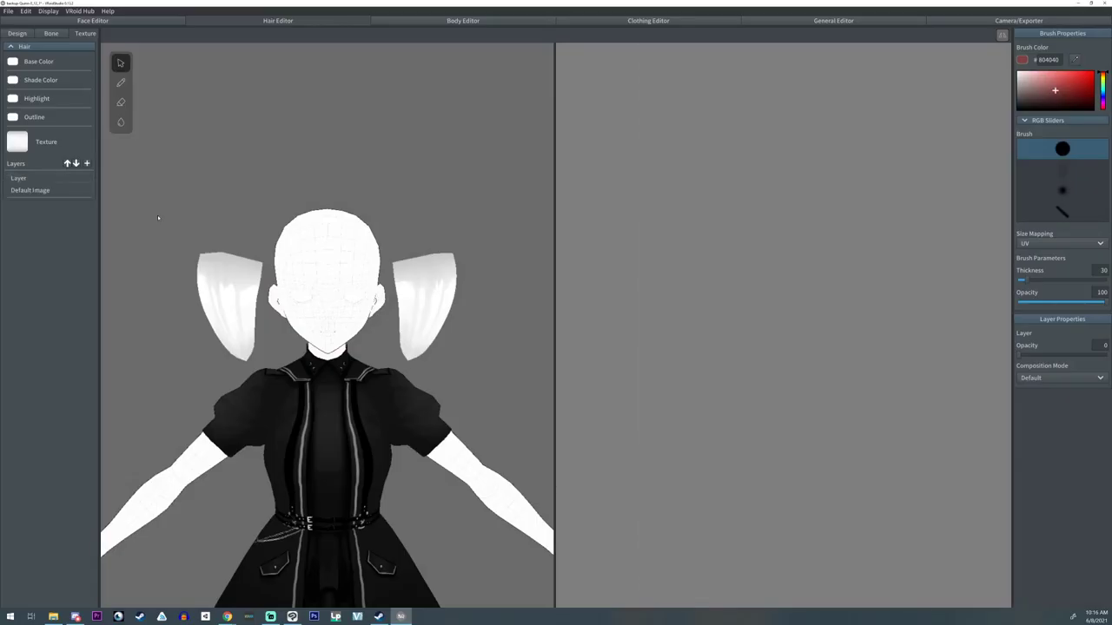
pyautogui.rightClick(43, 179)
pyautogui.click(54, 184)
pyautogui.rightClick(54, 179)
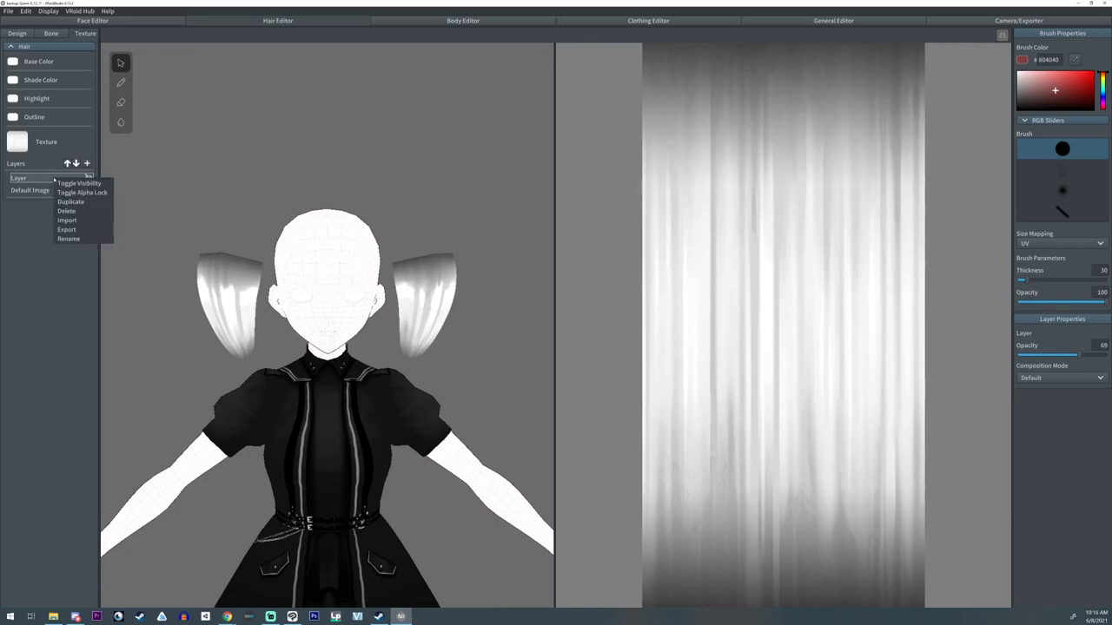
pyautogui.click(49, 189)
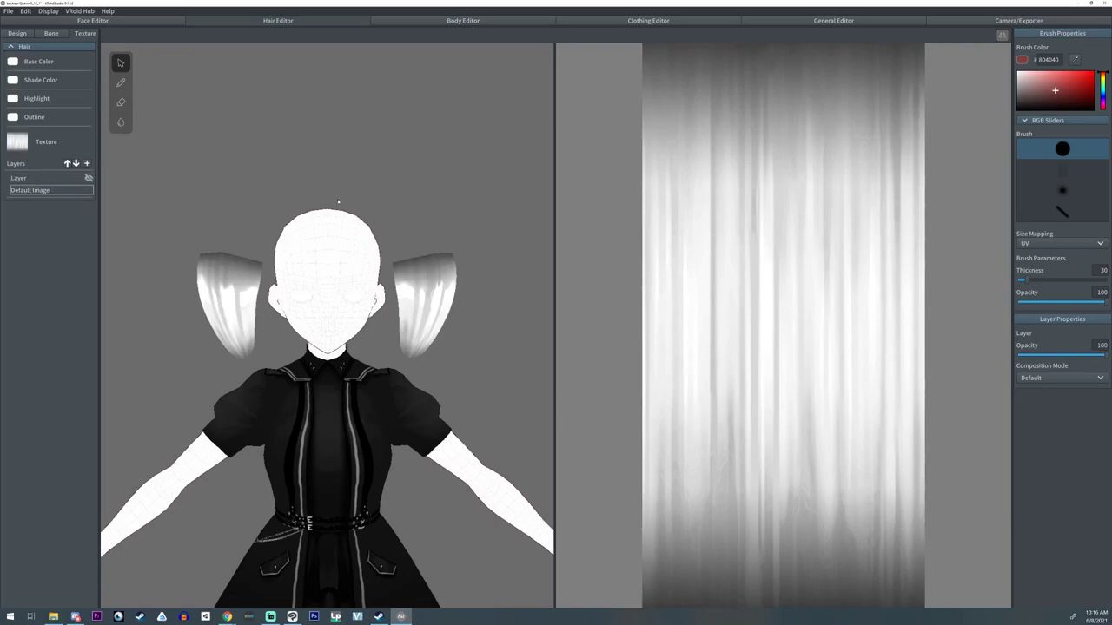
pyautogui.scroll(1, 347, 205)
pyautogui.moveTo(391, 190); pyautogui.dragTo(400, 215, button='middle')
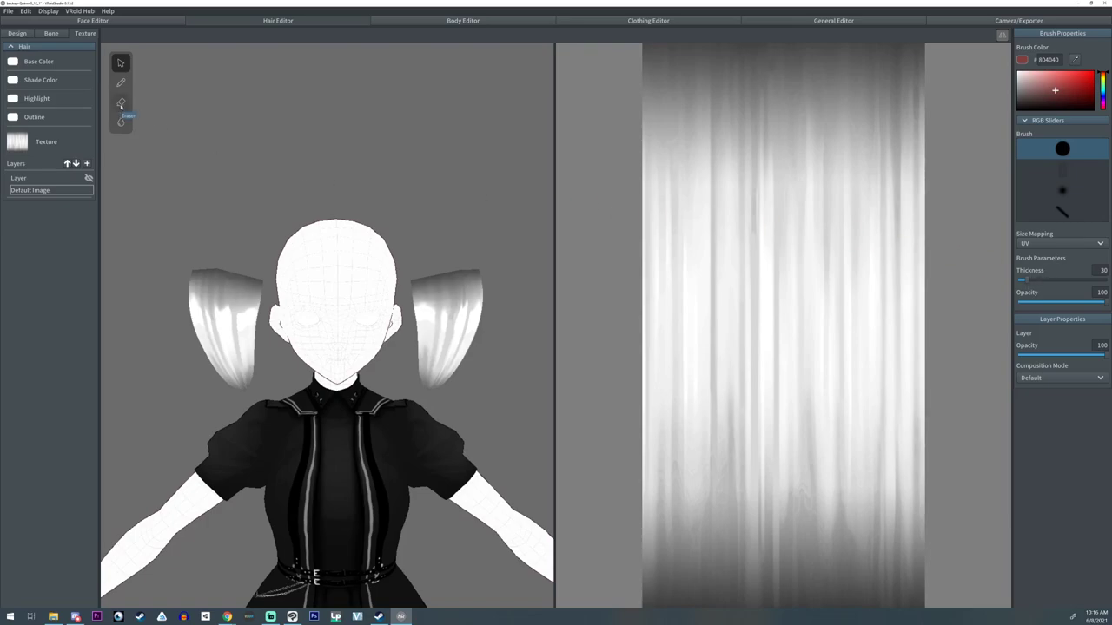
# Erase thin diagonal lines across the upper part of the Default Image texture with an eraser thickness of 30
pyautogui.press('e')
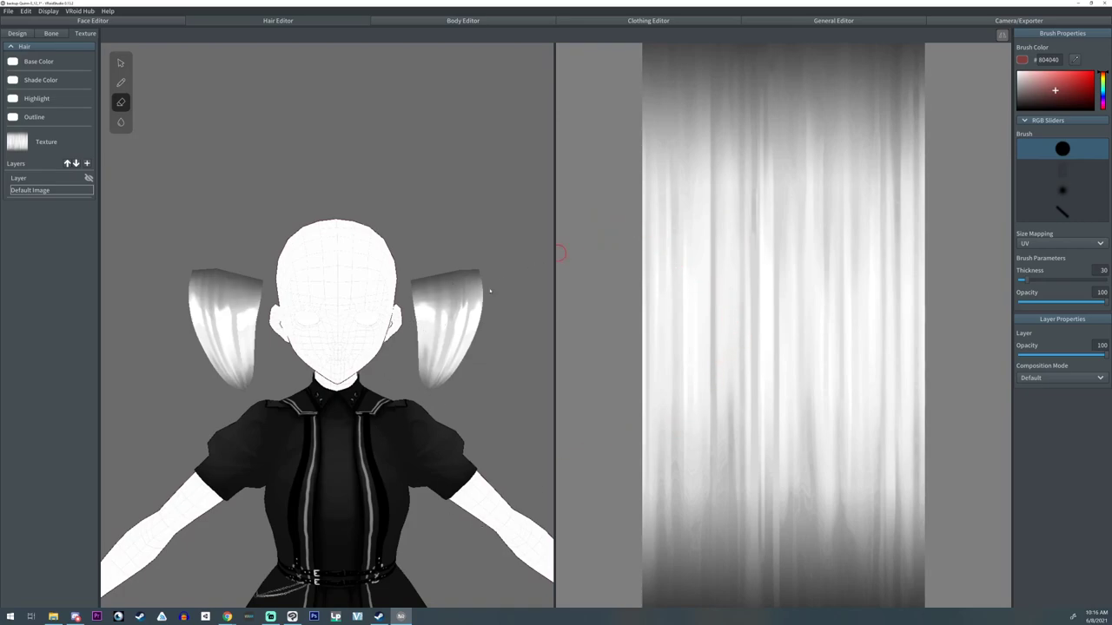
pyautogui.moveTo(934, 128)
pyautogui.mouseDown()
pyautogui.moveTo(903, 154)
pyautogui.moveTo(652, 241)
pyautogui.moveTo(608, 273)
pyautogui.mouseUp()
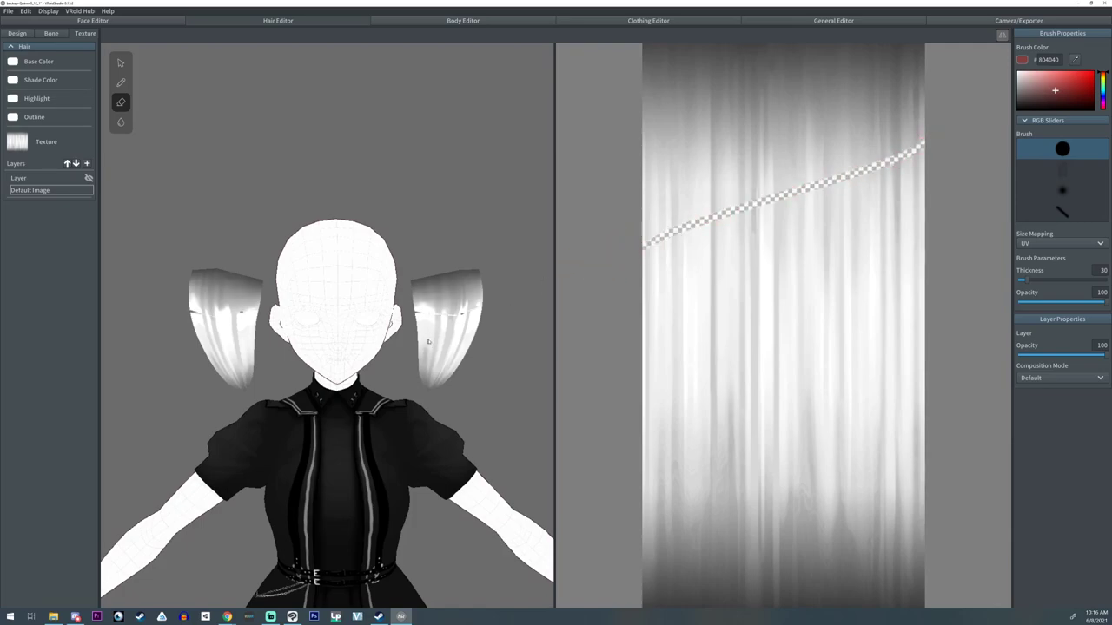
pyautogui.moveTo(640, 244); pyautogui.dragTo(780, 177)
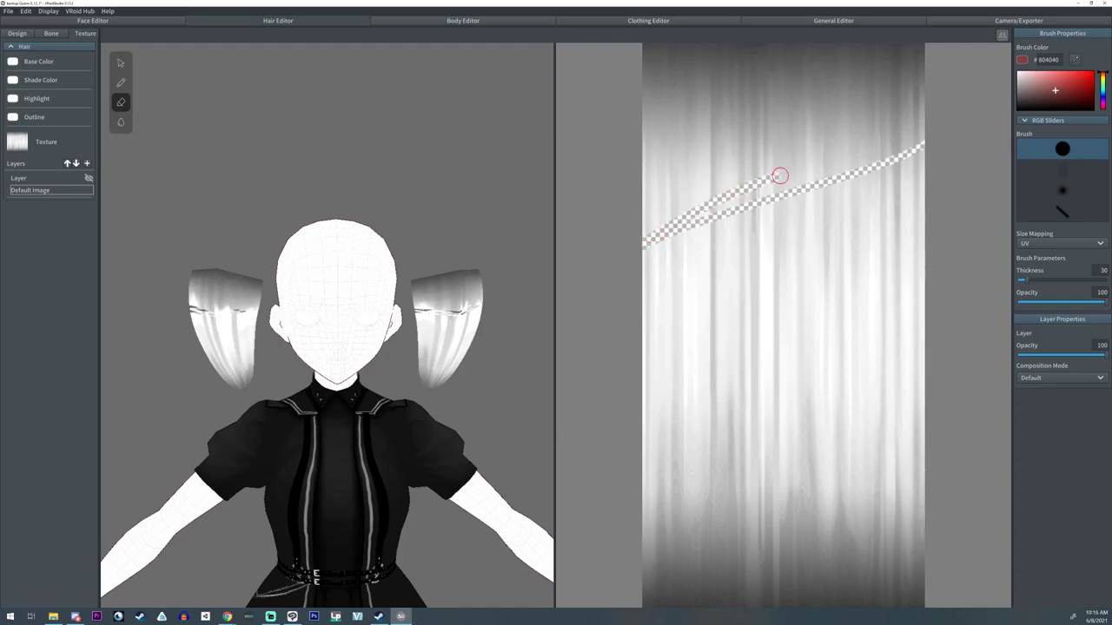
pyautogui.moveTo(643, 240); pyautogui.dragTo(700, 199)
# Widen the upper diagonal cut in the hair texture using eraser thicknesses of 160 and 94
pyautogui.moveTo(1043, 279); pyautogui.dragTo(1065, 279)
pyautogui.moveTo(777, 143); pyautogui.dragTo(773, 159)
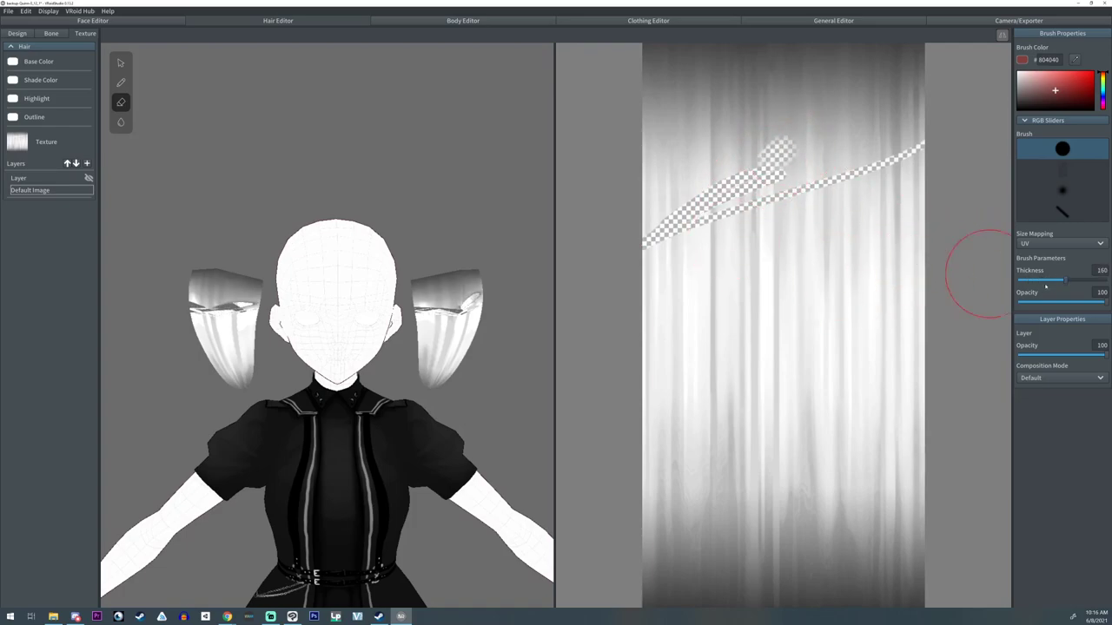
pyautogui.moveTo(1065, 279); pyautogui.dragTo(1045, 279)
pyautogui.moveTo(789, 129); pyautogui.dragTo(653, 255)
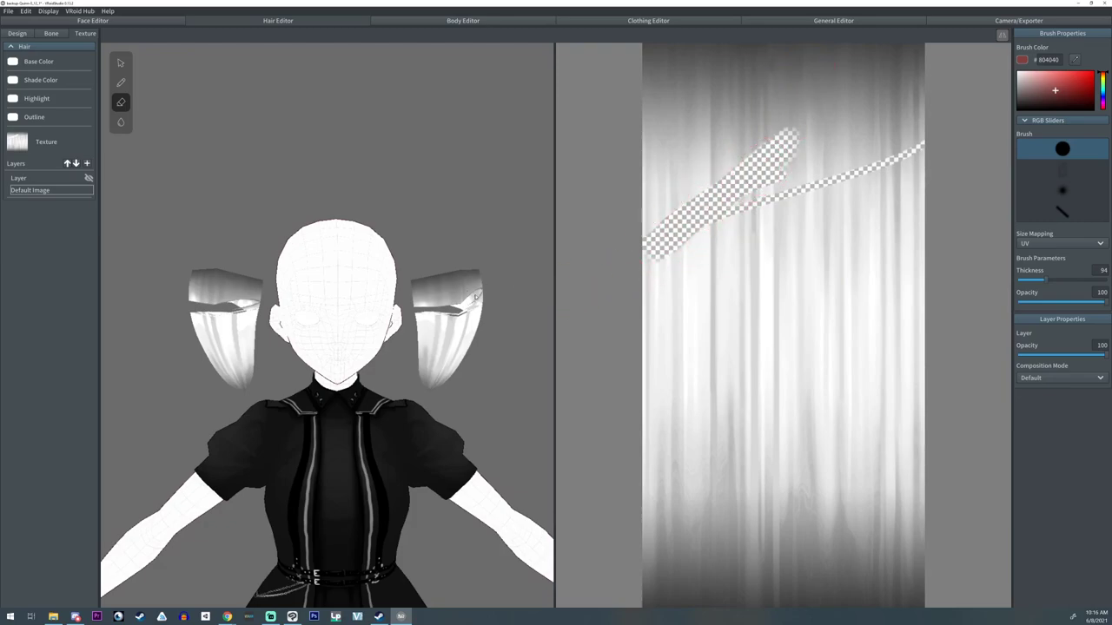
pyautogui.moveTo(486, 300); pyautogui.dragTo(436, 300, button='right')
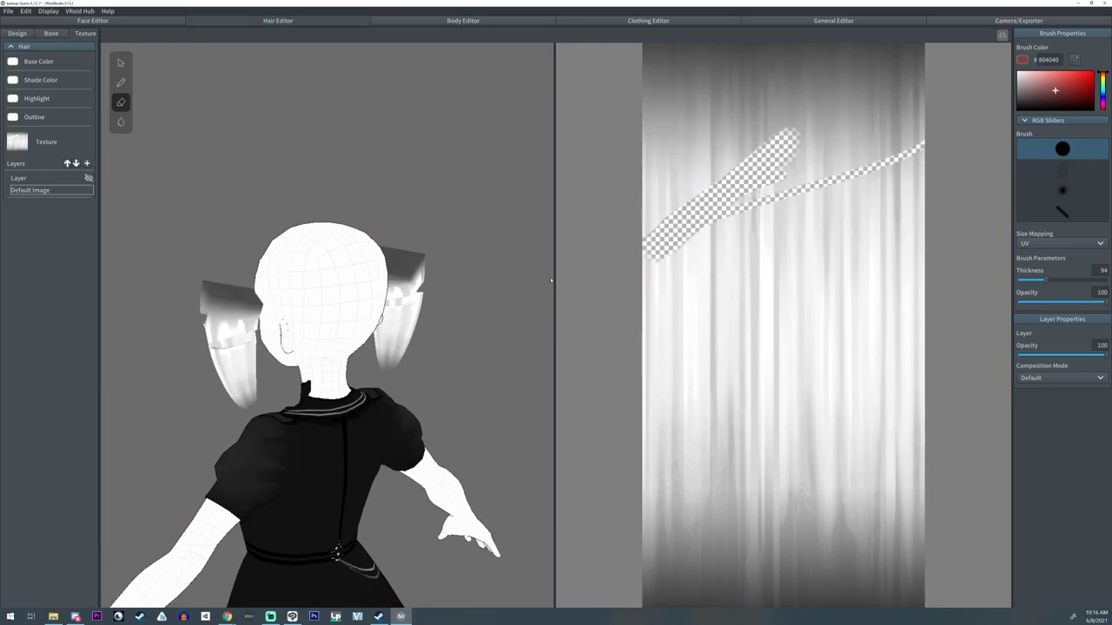
# Extend the upper diagonal cut toward the texture's top right corner with an eraser thickness of 32
pyautogui.click(886, 217)
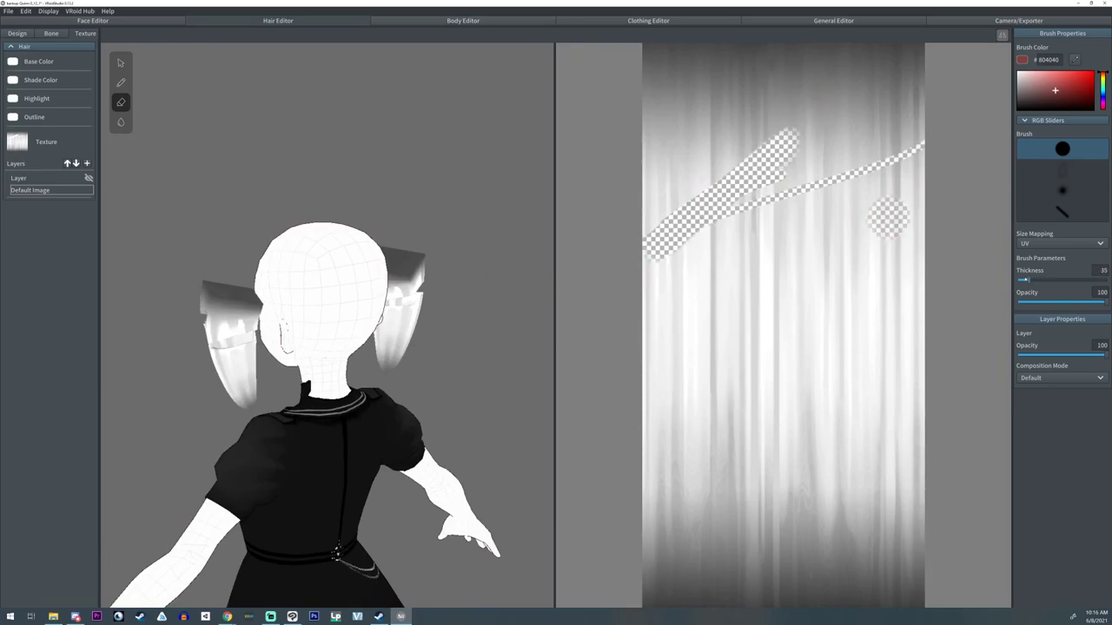
pyautogui.moveTo(792, 129); pyautogui.dragTo(824, 91)
pyautogui.moveTo(787, 136); pyautogui.dragTo(835, 93)
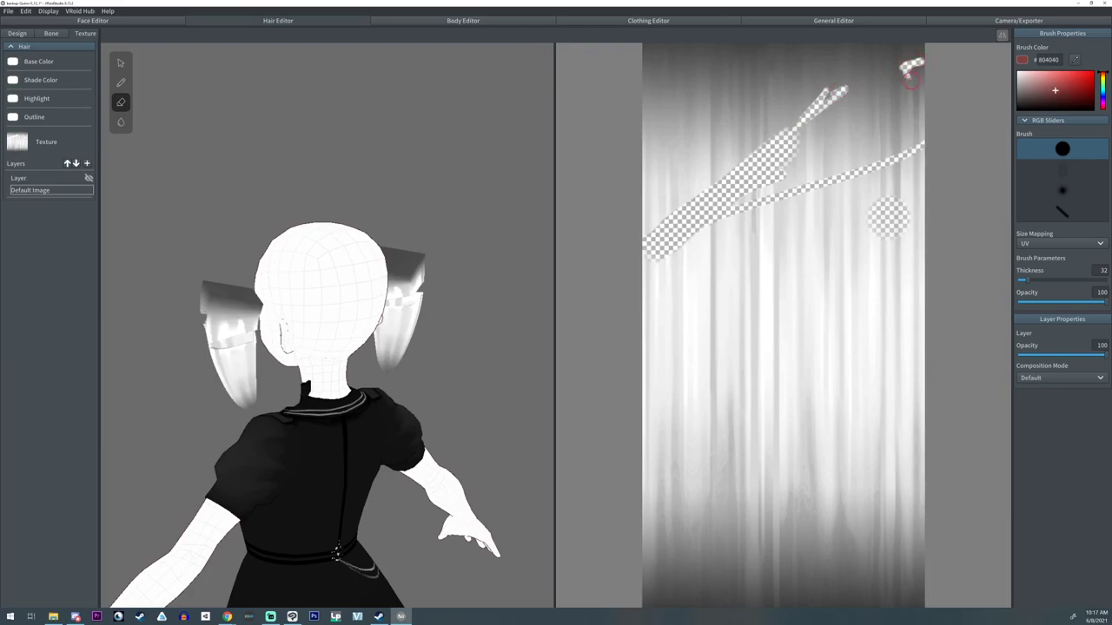
pyautogui.moveTo(790, 133); pyautogui.dragTo(867, 81)
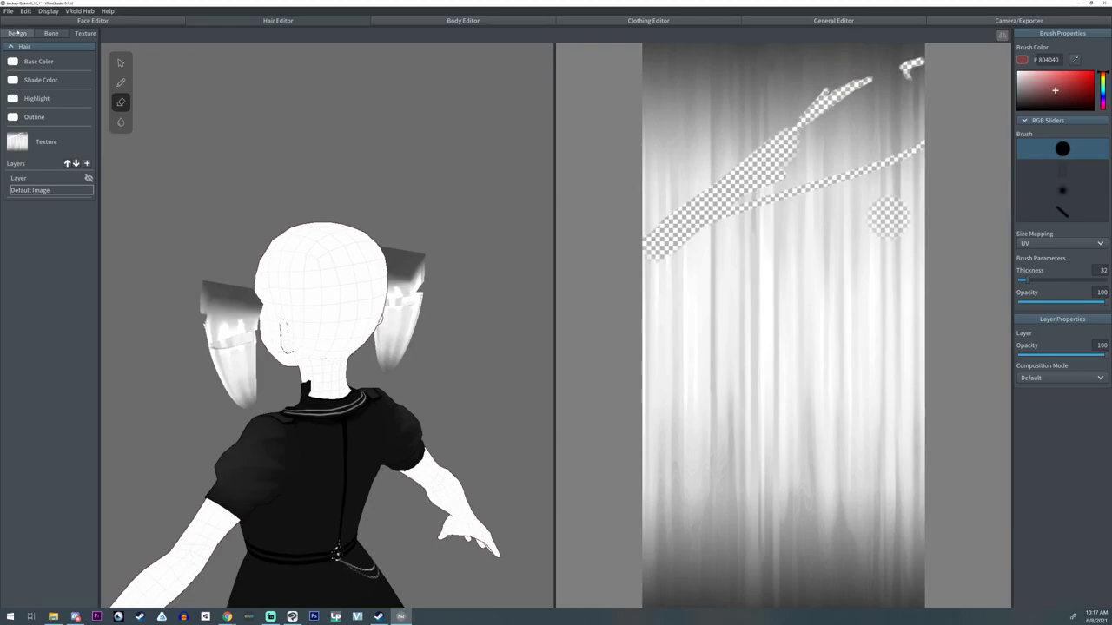
# Set the texture width of Freehand Group 1 to 1.000
pyautogui.click(17, 32)
pyautogui.click(31, 146)
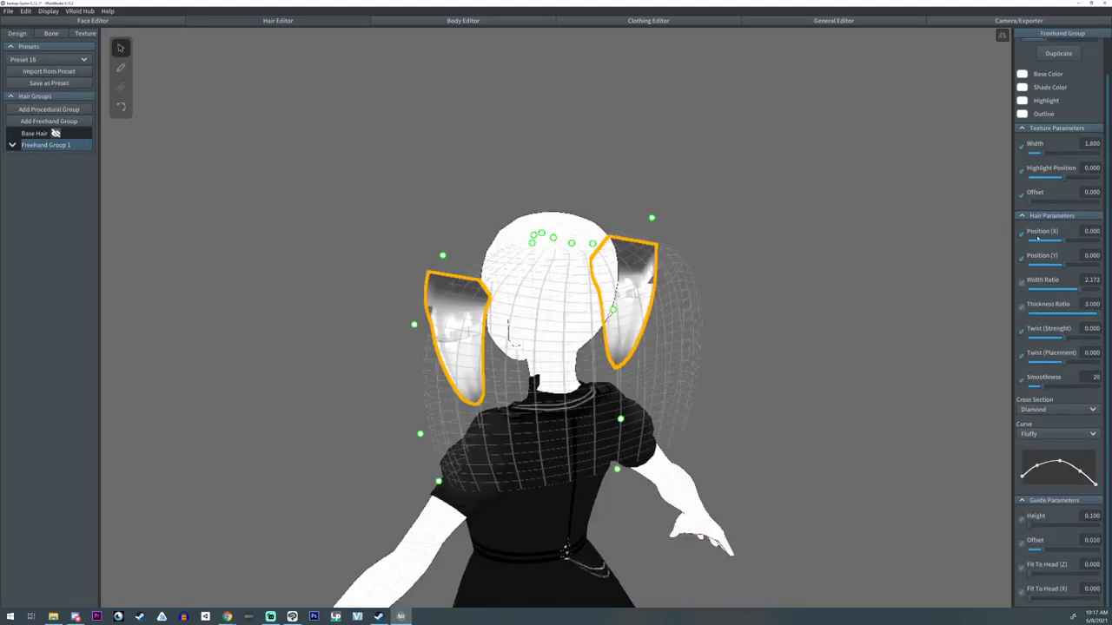
pyautogui.moveTo(1042, 156); pyautogui.dragTo(983, 151)
pyautogui.moveTo(373, 227); pyautogui.dragTo(610, 205, button='right')
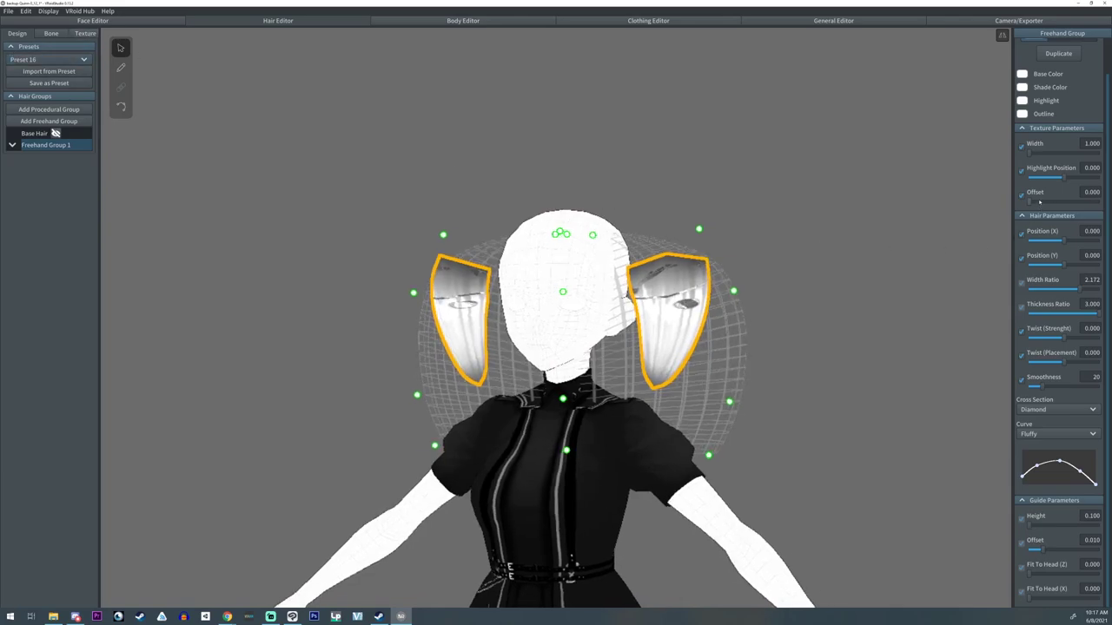
pyautogui.moveTo(1039, 201)
pyautogui.mouseDown()
pyautogui.moveTo(1057, 201)
pyautogui.moveTo(1021, 207)
pyautogui.mouseUp()
# Finish the upper transparent band on the Default Image layer and erase a second wide diagonal band across the middle
pyautogui.click(85, 33)
pyautogui.moveTo(466, 264); pyautogui.dragTo(521, 267, button='right')
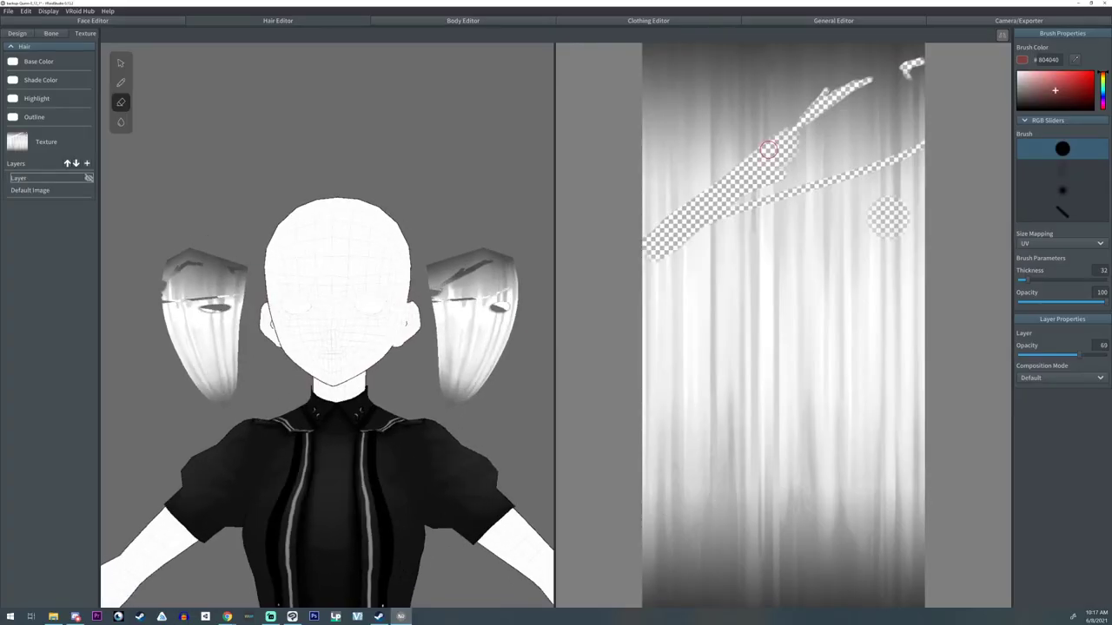
pyautogui.click(31, 190)
pyautogui.moveTo(862, 84)
pyautogui.mouseDown()
pyautogui.moveTo(918, 62)
pyautogui.moveTo(826, 121)
pyautogui.mouseUp()
pyautogui.moveTo(925, 261)
pyautogui.mouseDown()
pyautogui.moveTo(645, 408)
pyautogui.moveTo(598, 457)
pyautogui.mouseUp()
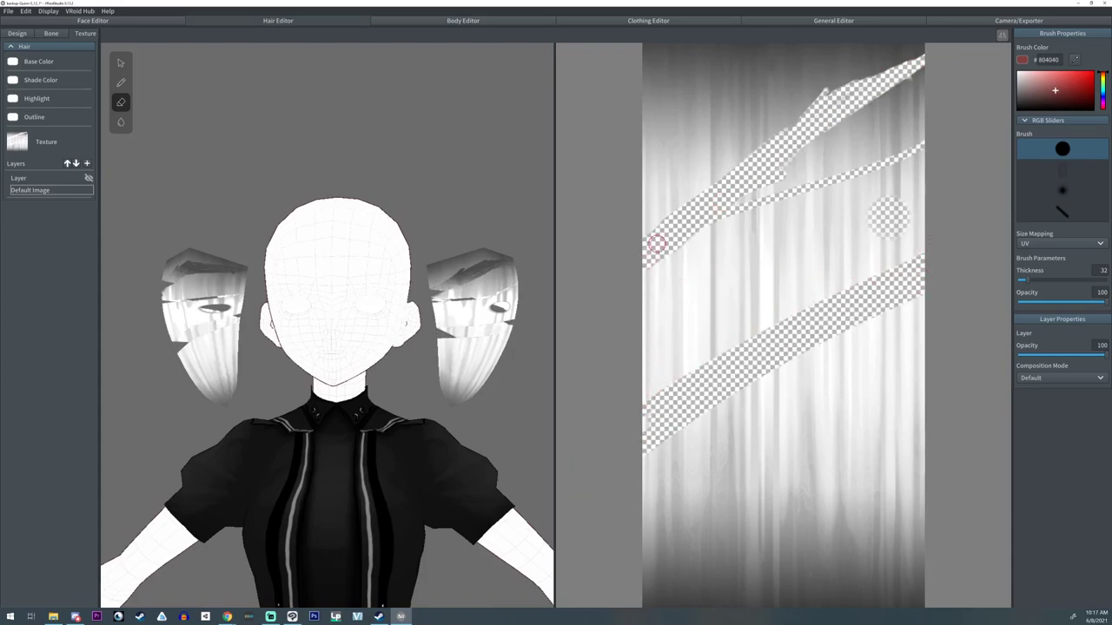
pyautogui.moveTo(389, 350); pyautogui.dragTo(360, 347, button='right')
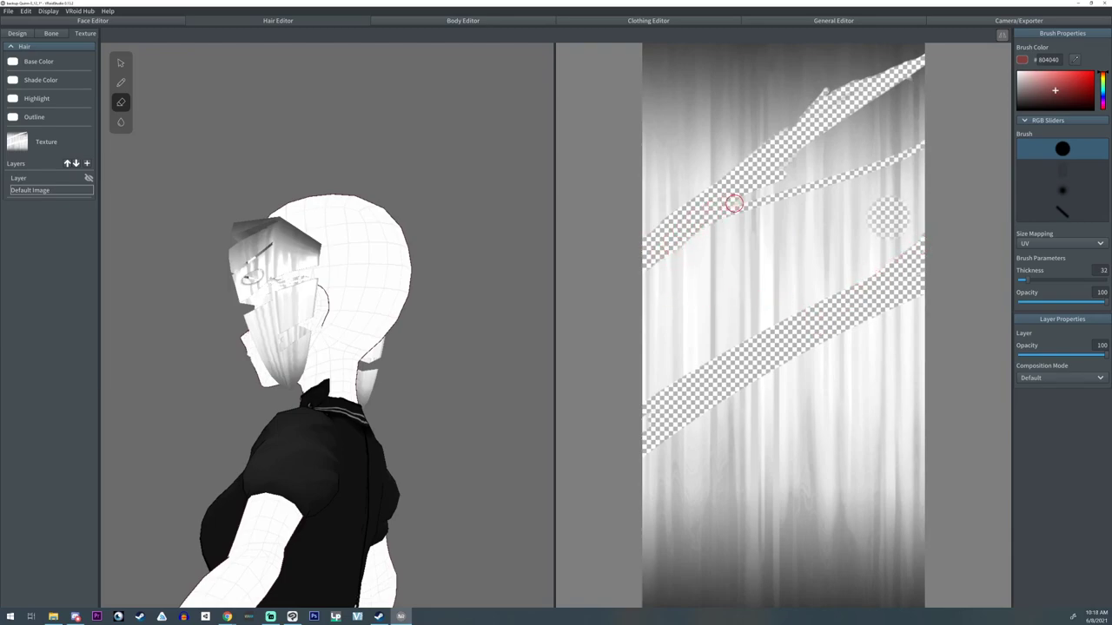
pyautogui.moveTo(745, 208); pyautogui.dragTo(642, 276)
pyautogui.moveTo(326, 169); pyautogui.dragTo(452, 156, button='right')
# Erase a third diagonal band across the lower texture and a short fourth band at its bottom right corner
pyautogui.moveTo(921, 403); pyautogui.dragTo(648, 571)
pyautogui.moveTo(886, 440); pyautogui.dragTo(643, 571)
pyautogui.scroll(-2, 940, 525)
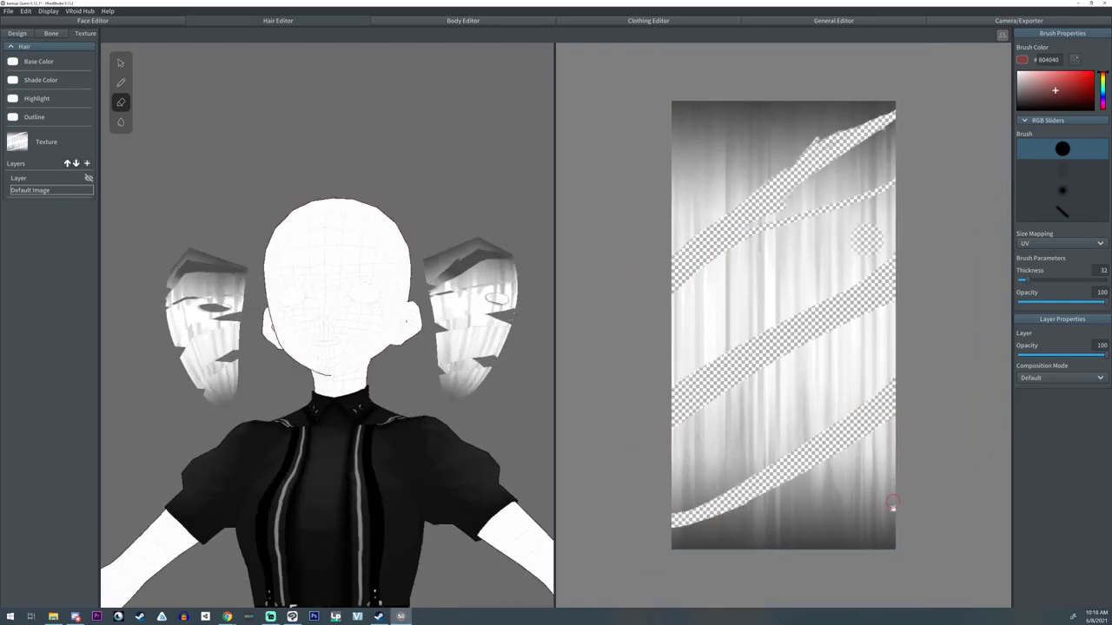
pyautogui.moveTo(895, 508); pyautogui.dragTo(774, 554)
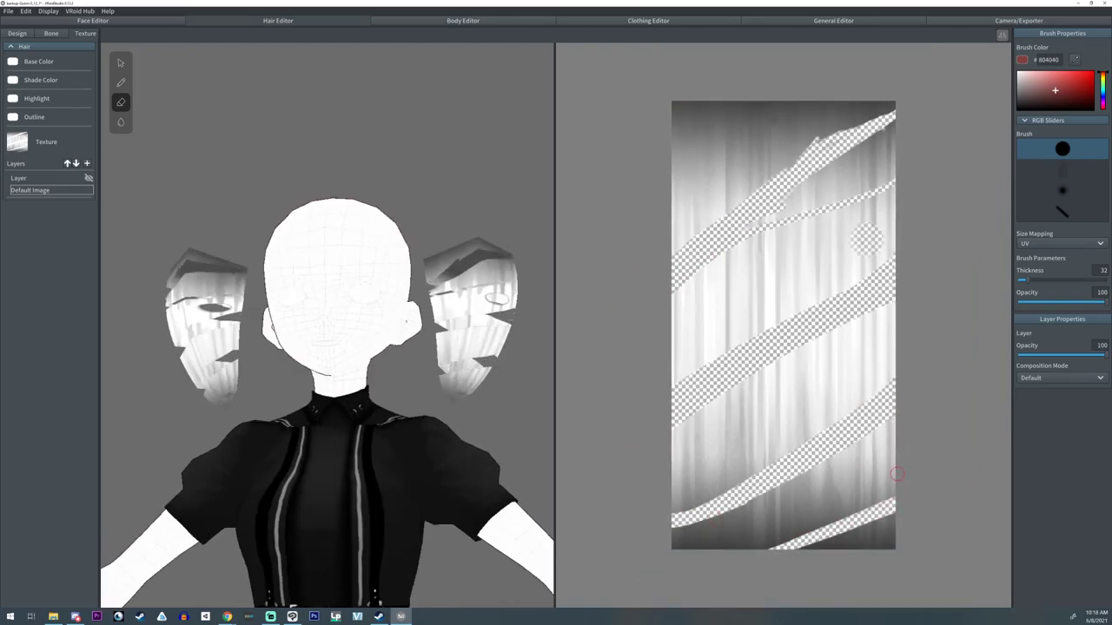
pyautogui.moveTo(436, 431); pyautogui.dragTo(410, 434, button='right')
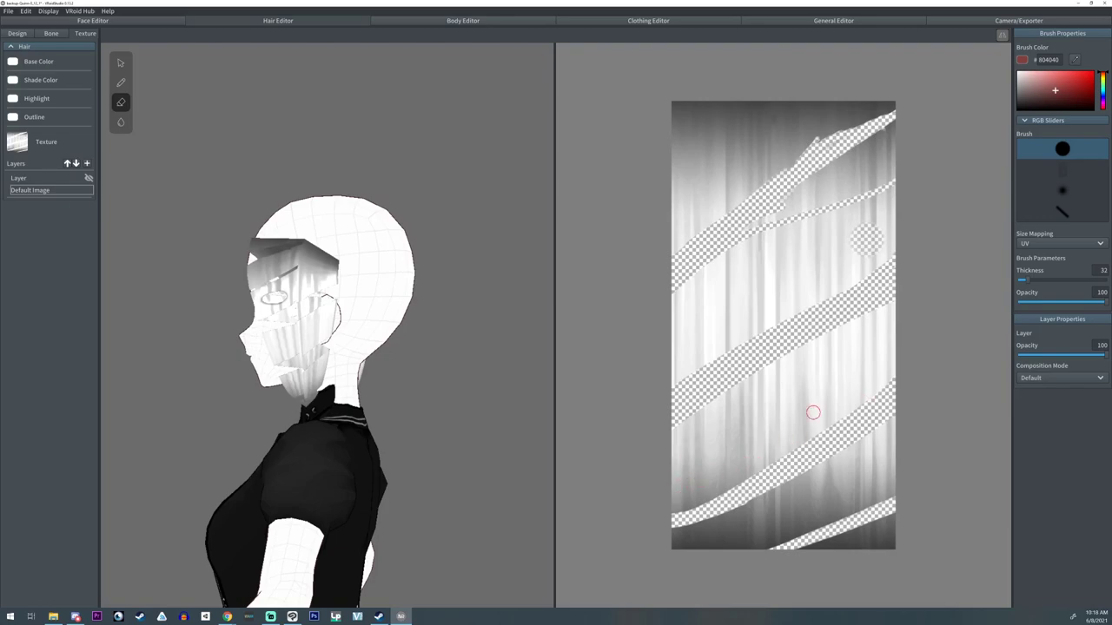
# Widen the third transparent band along its upper edge toward the left side of the texture
pyautogui.scroll(5, 354, 374)
pyautogui.moveTo(354, 374); pyautogui.dragTo(314, 465, button='middle')
pyautogui.moveTo(699, 514)
pyautogui.mouseDown()
pyautogui.moveTo(664, 509)
pyautogui.moveTo(757, 475)
pyautogui.mouseUp()
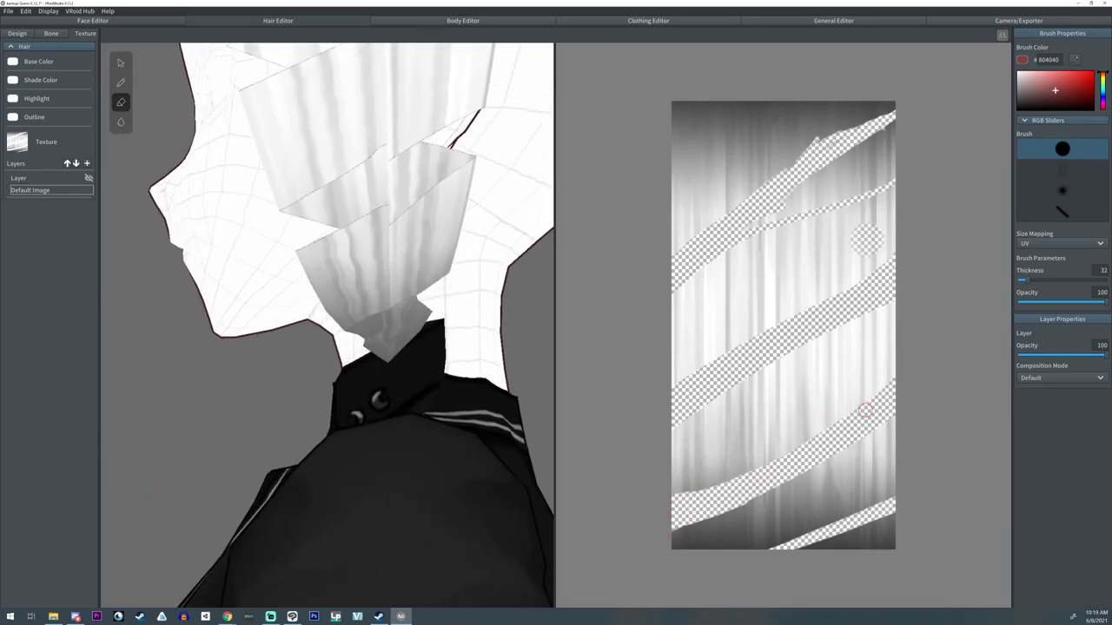
pyautogui.moveTo(448, 401); pyautogui.dragTo(401, 395, button='right')
# Change the hair's base color to pink
pyautogui.click(12, 62)
pyautogui.click(102, 90)
pyautogui.click(67, 85)
pyautogui.click(12, 80)
pyautogui.moveTo(260, 382)
pyautogui.mouseDown(button='right')
pyautogui.moveTo(330, 383)
pyautogui.moveTo(217, 408)
pyautogui.mouseUp(button='right')
pyautogui.scroll(3, 322, 386)
pyautogui.scroll(-4, 272, 307)
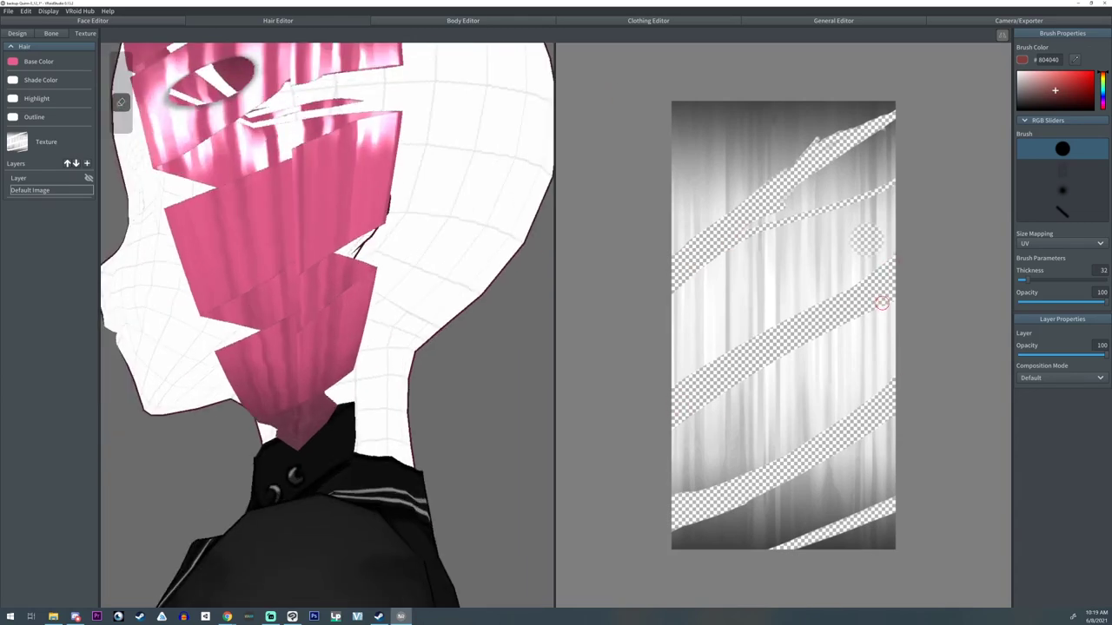
# Smooth the edges of the middle transparent band by painting along them in white #FFFFFF with a thickness of 32
pyautogui.moveTo(715, 368)
pyautogui.mouseDown()
pyautogui.moveTo(681, 376)
pyautogui.moveTo(667, 426)
pyautogui.mouseUp()
pyautogui.click(120, 83)
pyautogui.click(1018, 72)
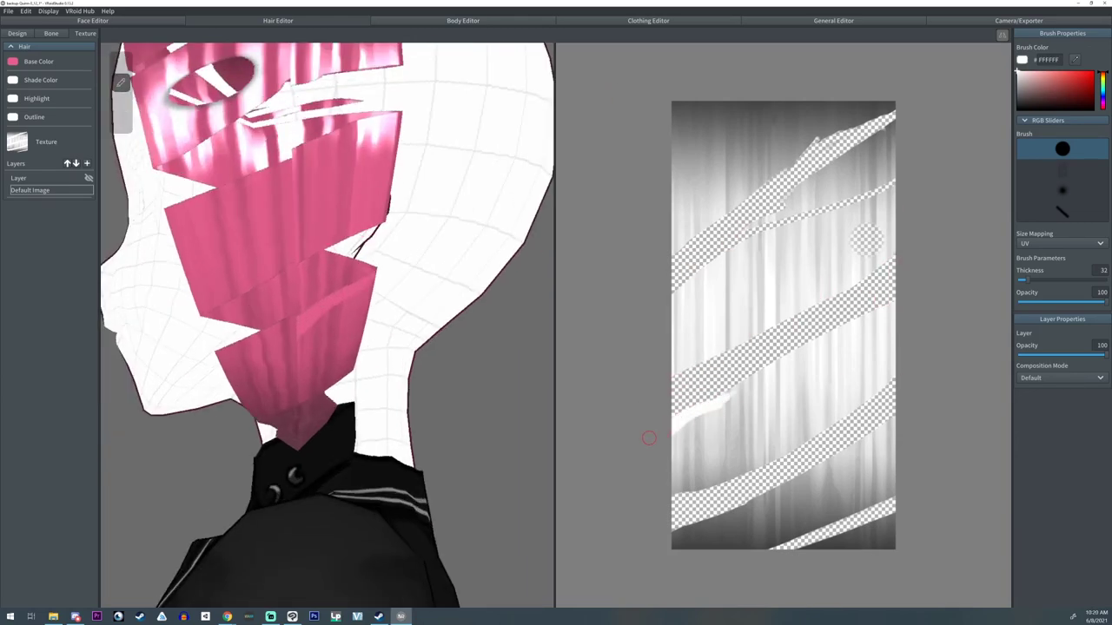
pyautogui.moveTo(291, 260); pyautogui.dragTo(330, 403, button='middle')
pyautogui.moveTo(860, 281); pyautogui.dragTo(893, 255)
pyautogui.moveTo(893, 304); pyautogui.dragTo(885, 310)
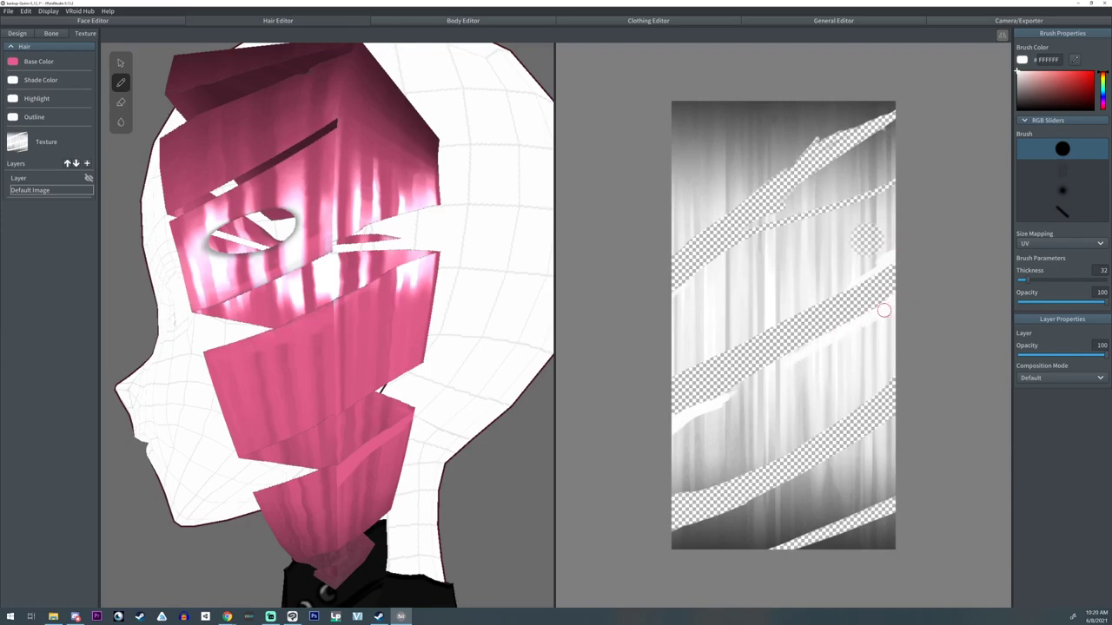
pyautogui.moveTo(330, 261); pyautogui.dragTo(330, 403, button='middle')
pyautogui.moveTo(885, 264)
pyautogui.mouseDown()
pyautogui.moveTo(847, 227)
pyautogui.moveTo(888, 264)
pyautogui.mouseUp()
# Fill the stray thin diagonal line and the round hole in the upper texture with white
pyautogui.click(121, 102)
pyautogui.click(121, 82)
pyautogui.moveTo(792, 197)
pyautogui.mouseDown()
pyautogui.moveTo(758, 233)
pyautogui.moveTo(894, 181)
pyautogui.mouseUp()
pyautogui.moveTo(794, 197); pyautogui.dragTo(893, 122)
pyautogui.moveTo(383, 223); pyautogui.dragTo(344, 223, button='right')
pyautogui.click(120, 103)
pyautogui.moveTo(763, 221); pyautogui.dragTo(746, 231)
pyautogui.moveTo(278, 223); pyautogui.dragTo(469, 223, button='right')
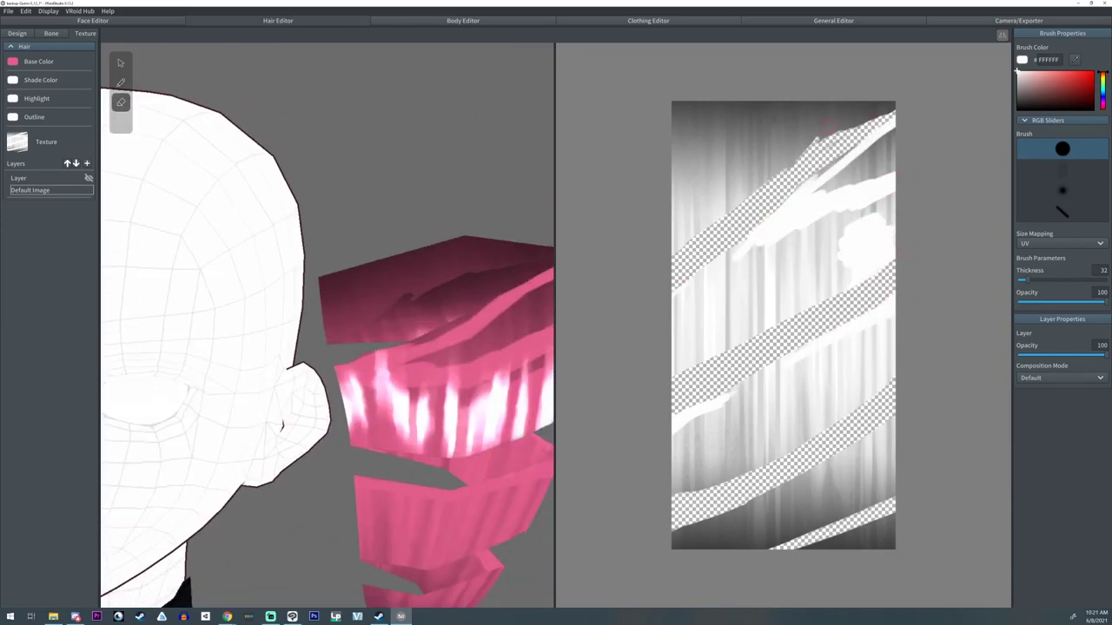
# Reshape the upper transparent band with the eraser and white brush so it tapers to a point at the upper right
pyautogui.moveTo(813, 144)
pyautogui.mouseDown()
pyautogui.moveTo(767, 181)
pyautogui.moveTo(872, 110)
pyautogui.moveTo(754, 135)
pyautogui.mouseUp()
pyautogui.click(121, 82)
pyautogui.moveTo(451, 252); pyautogui.dragTo(287, 253, button='right')
pyautogui.moveTo(858, 143)
pyautogui.mouseDown()
pyautogui.moveTo(888, 118)
pyautogui.moveTo(782, 205)
pyautogui.mouseUp()
pyautogui.moveTo(887, 115); pyautogui.dragTo(822, 135)
# Lock the Default Image layer's alpha and paint the whole texture white with a brush thickness of 282
pyautogui.click(77, 191)
pyautogui.moveTo(1027, 280); pyautogui.dragTo(1101, 280)
pyautogui.moveTo(869, 530)
pyautogui.mouseDown()
pyautogui.moveTo(712, 503)
pyautogui.moveTo(851, 130)
pyautogui.mouseUp()
# Change the hair's highlight color to black
pyautogui.click(13, 99)
pyautogui.moveTo(35, 132); pyautogui.dragTo(23, 158)
pyautogui.moveTo(383, 356); pyautogui.dragTo(300, 365, button='right')
pyautogui.scroll(-5, 301, 365)
pyautogui.scroll(2, 283, 365)
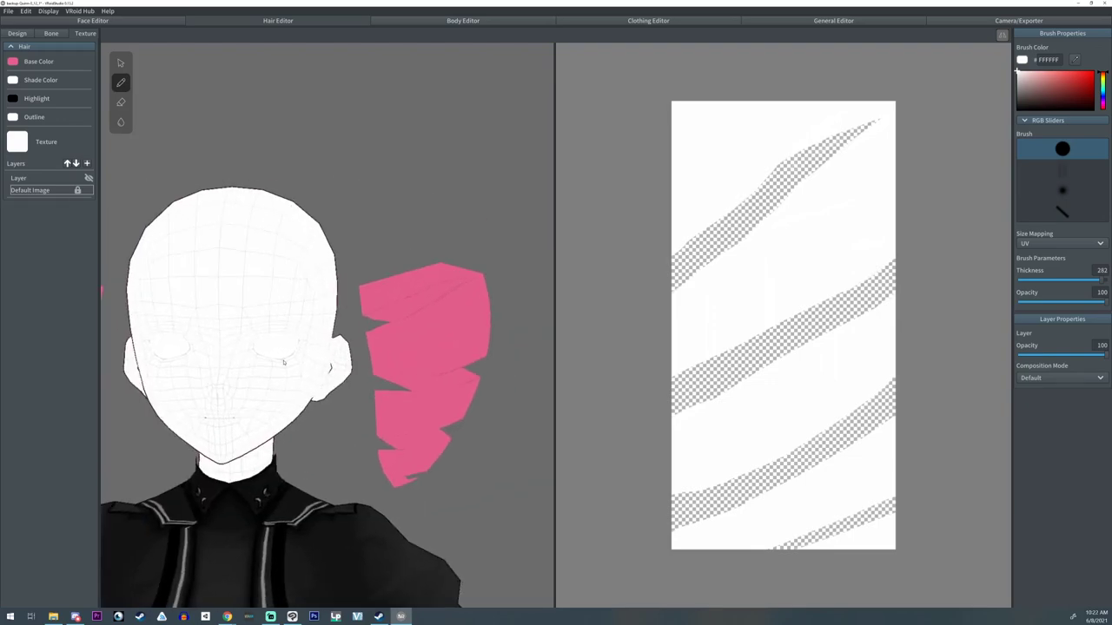
# Sample the pink #E15D8A from the hair strand and paint it over the whole striped texture
pyautogui.click(1075, 60)
pyautogui.click(451, 330)
pyautogui.moveTo(747, 521)
pyautogui.mouseDown()
pyautogui.moveTo(927, 379)
pyautogui.moveTo(713, 139)
pyautogui.mouseUp()
# Set the hair's base color to white #FFFFFF
pyautogui.click(13, 62)
pyautogui.moveTo(52, 87); pyautogui.dragTo(24, 79)
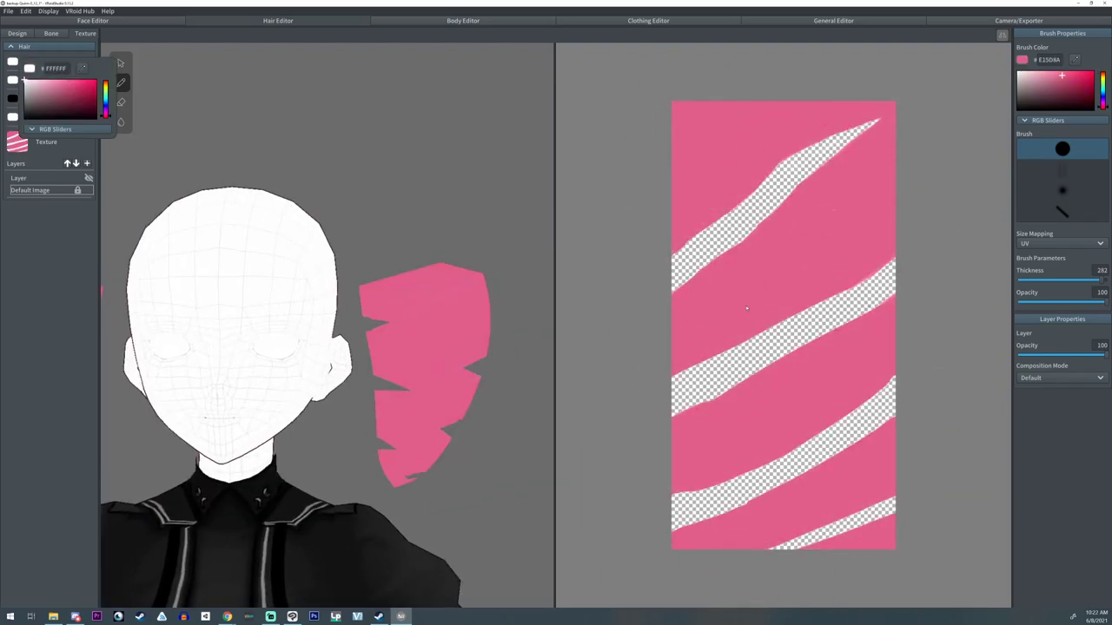
pyautogui.click(982, 349)
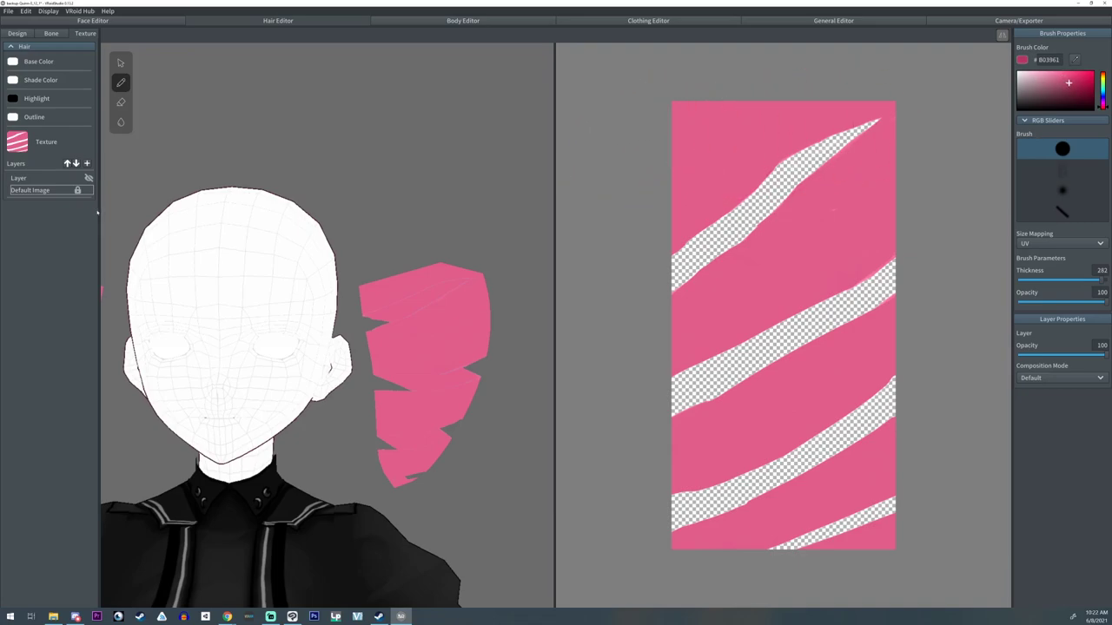
# Paint #B03961 shading bands down both edges of the texture at thickness 282 and down its center at thickness 118
pyautogui.moveTo(686, 100)
pyautogui.mouseDown()
pyautogui.moveTo(707, 130)
pyautogui.moveTo(669, 190)
pyautogui.mouseUp()
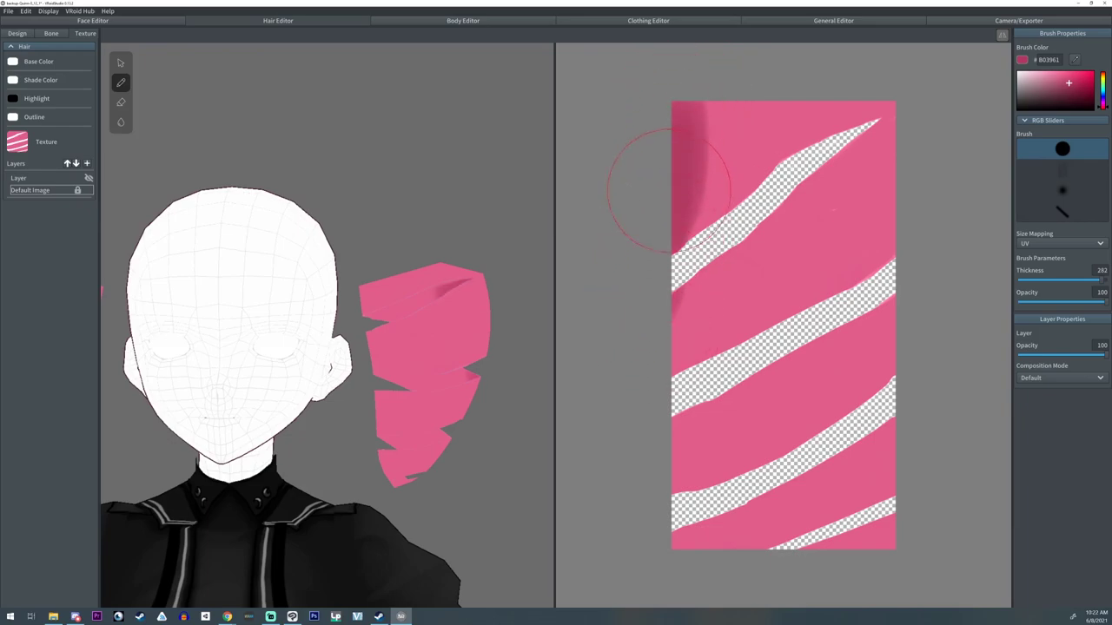
pyautogui.moveTo(675, 123)
pyautogui.mouseDown()
pyautogui.moveTo(663, 268)
pyautogui.moveTo(662, 547)
pyautogui.moveTo(669, 377)
pyautogui.moveTo(672, 552)
pyautogui.mouseUp()
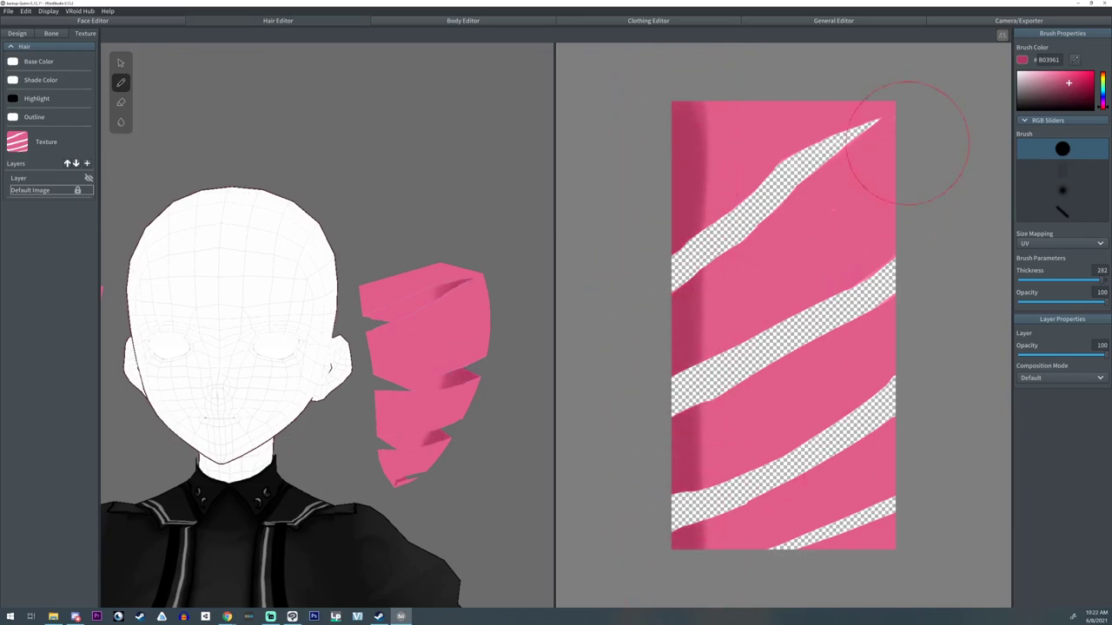
pyautogui.moveTo(907, 143); pyautogui.dragTo(897, 558)
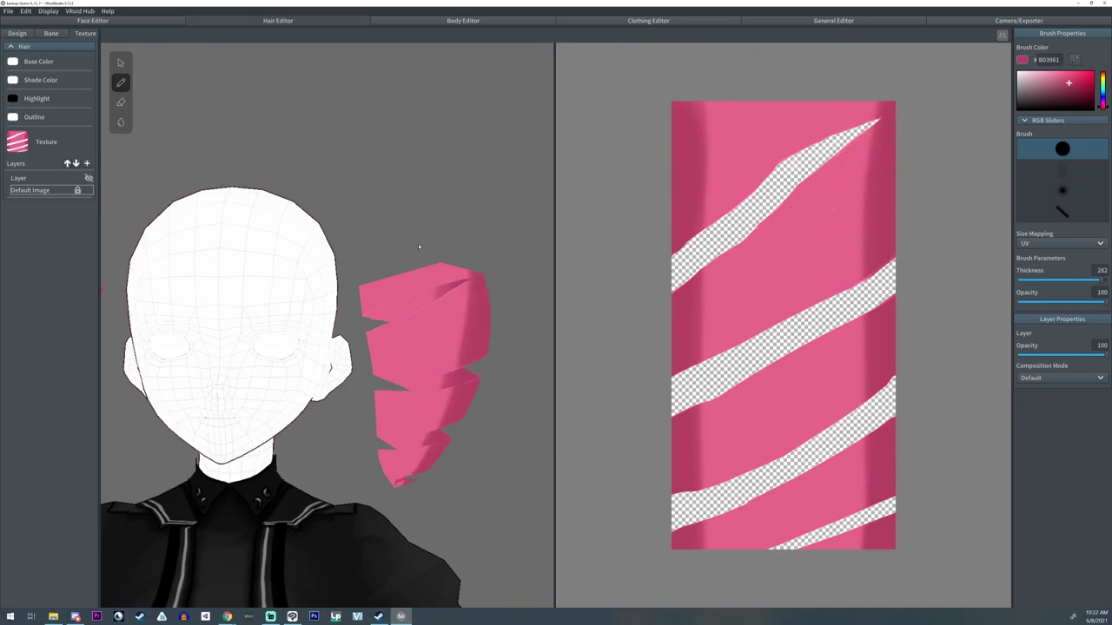
pyautogui.moveTo(422, 241)
pyautogui.mouseDown(button='right')
pyautogui.moveTo(350, 255)
pyautogui.moveTo(396, 247)
pyautogui.moveTo(390, 264)
pyautogui.moveTo(420, 247)
pyautogui.mouseUp(button='right')
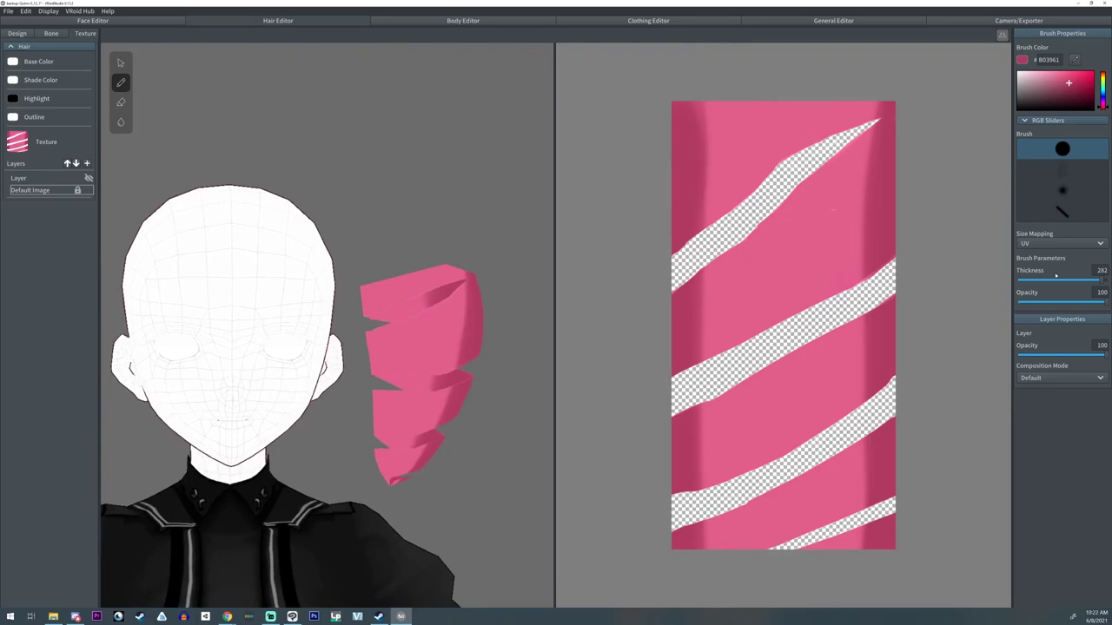
pyautogui.moveTo(802, 87)
pyautogui.mouseDown()
pyautogui.moveTo(783, 543)
pyautogui.moveTo(805, 115)
pyautogui.moveTo(790, 425)
pyautogui.moveTo(785, 163)
pyautogui.moveTo(787, 521)
pyautogui.mouseUp()
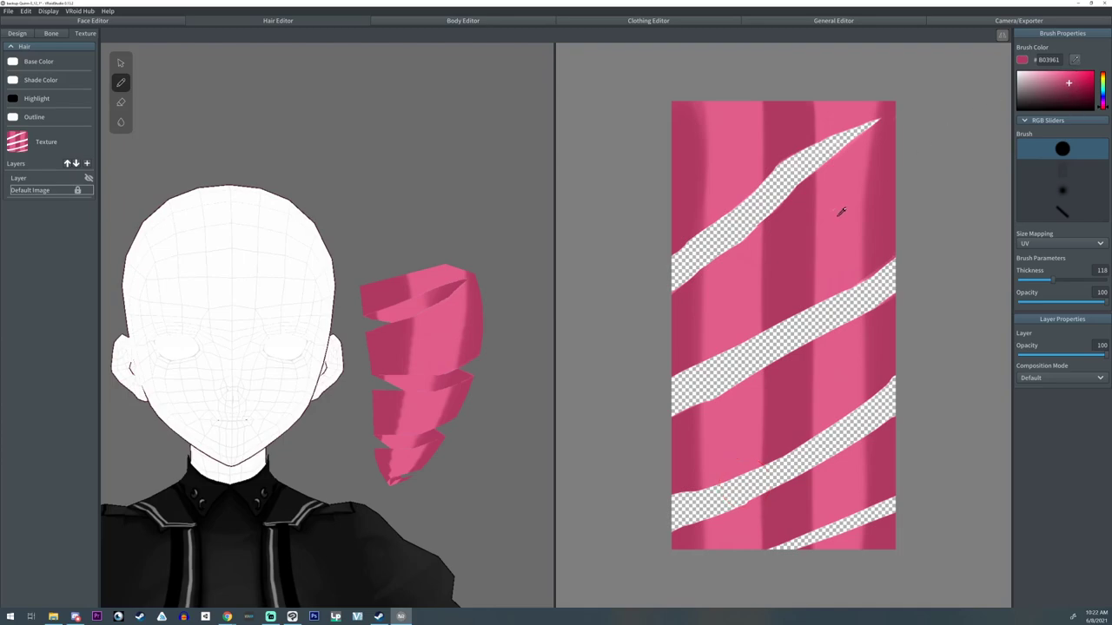
# Blend the shading edges with the soft brush at opacity 14, and deepen the central band with #520F26 at thickness 219
pyautogui.click(1062, 191)
pyautogui.click(1027, 302)
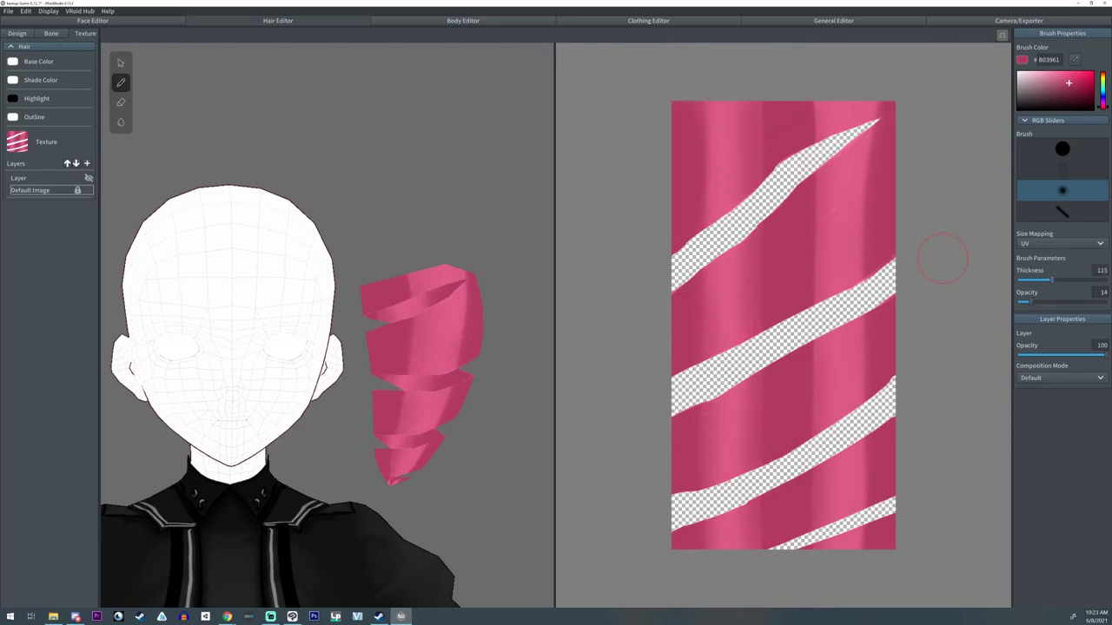
pyautogui.moveTo(816, 105); pyautogui.dragTo(808, 196)
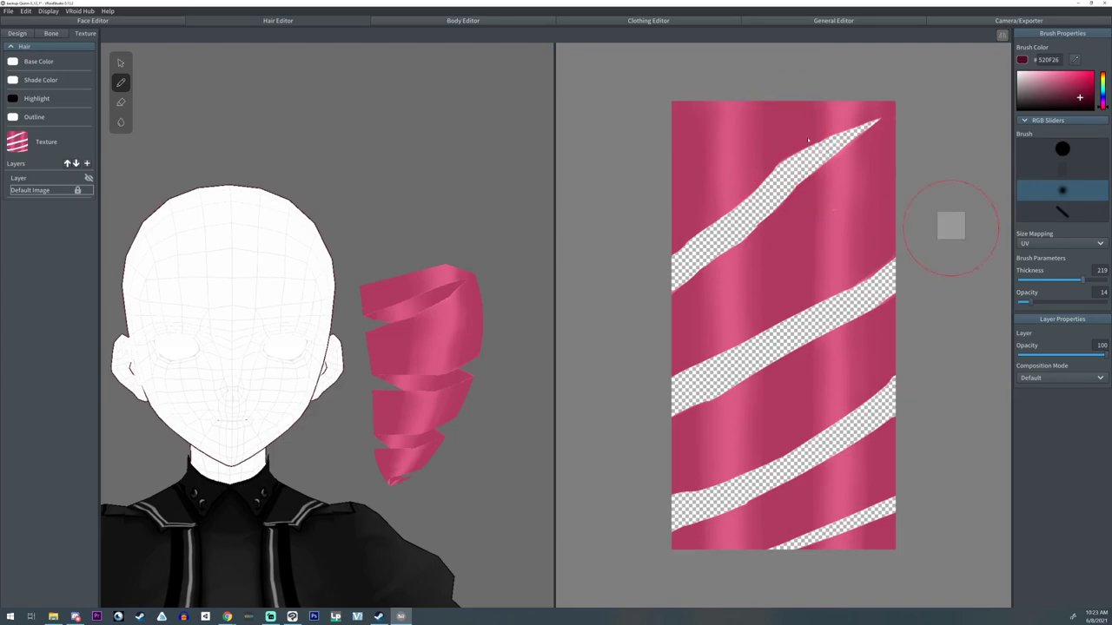
pyautogui.moveTo(800, 84); pyautogui.dragTo(800, 108)
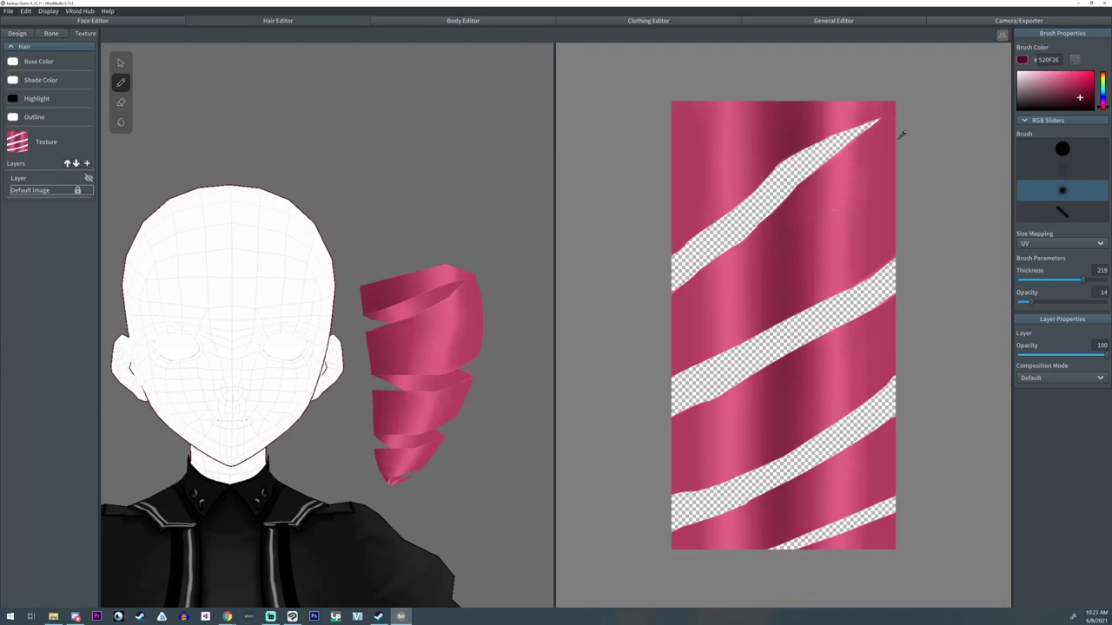
# Paint glossy #FFB9D1 highlights on the upper two bands with the hard round brush at thickness 20 and opacity 100
pyautogui.keyDown('alt'); pyautogui.click(458, 326); pyautogui.keyUp('alt')
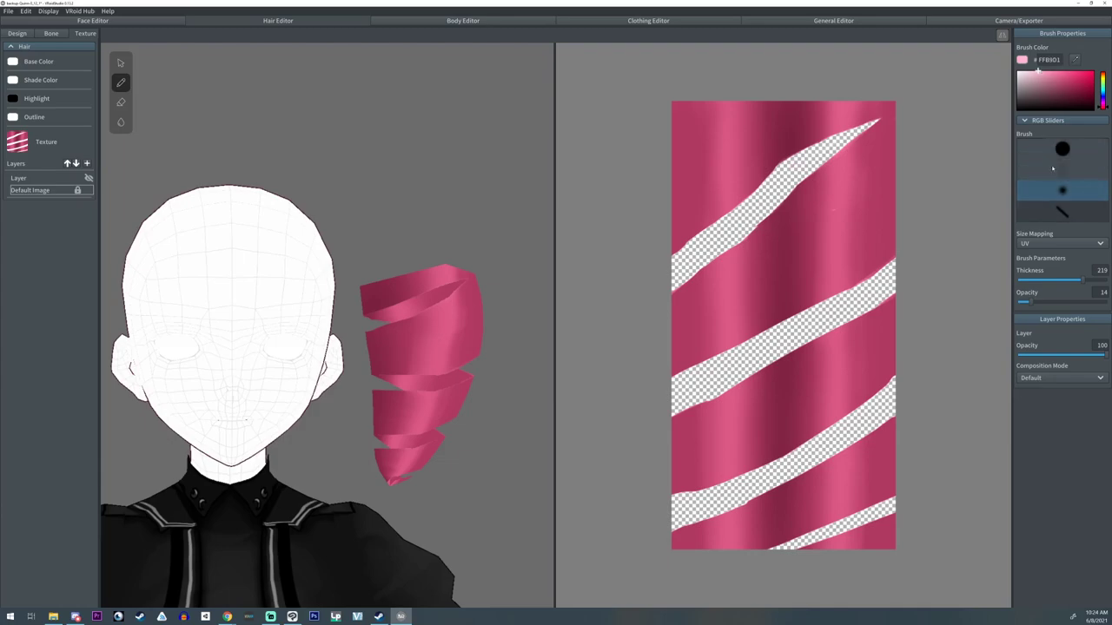
pyautogui.moveTo(1031, 303); pyautogui.dragTo(1041, 302)
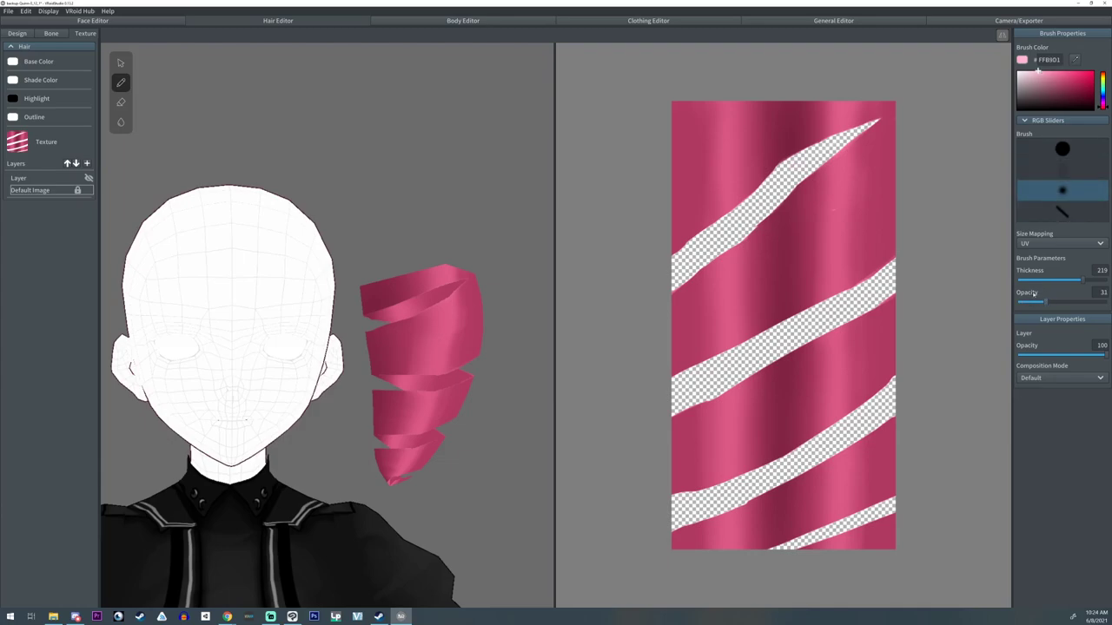
pyautogui.click(1062, 148)
pyautogui.moveTo(842, 106); pyautogui.dragTo(837, 287)
pyautogui.moveTo(854, 150); pyautogui.dragTo(811, 181)
pyautogui.moveTo(879, 125); pyautogui.dragTo(844, 161)
pyautogui.moveTo(805, 104); pyautogui.dragTo(861, 103)
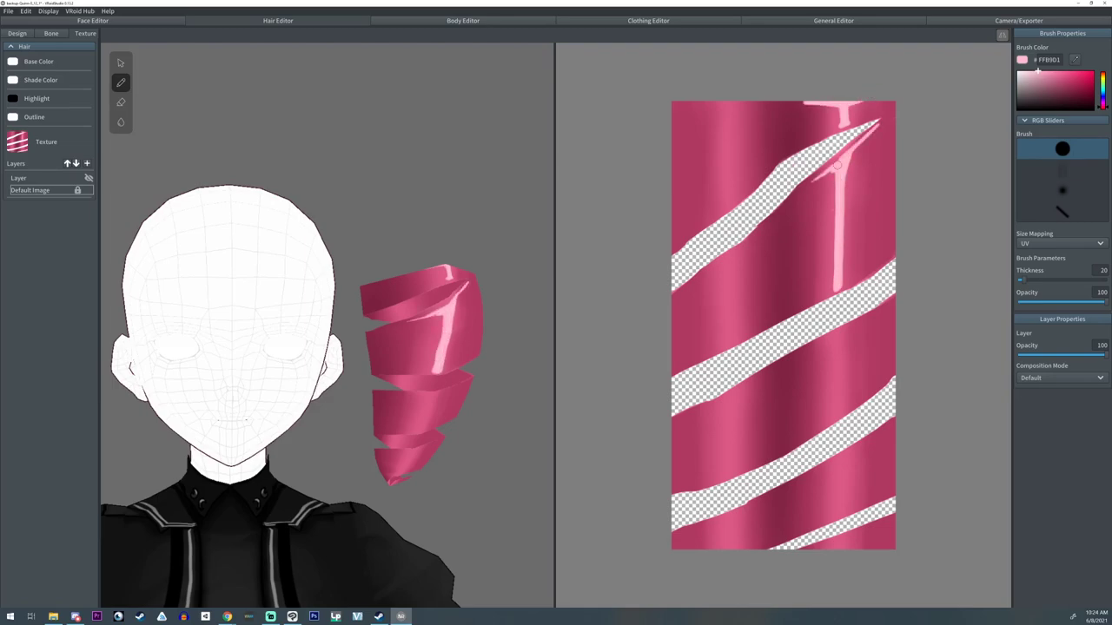
# Extend the light pink highlights down through the lower bands of the texture
pyautogui.moveTo(855, 150); pyautogui.dragTo(848, 170)
pyautogui.moveTo(840, 328)
pyautogui.mouseDown()
pyautogui.moveTo(845, 411)
pyautogui.moveTo(818, 340)
pyautogui.mouseUp()
pyautogui.moveTo(858, 446); pyautogui.dragTo(832, 459)
pyautogui.moveTo(848, 452); pyautogui.dragTo(855, 509)
pyautogui.moveTo(856, 531); pyautogui.dragTo(856, 545)
# Soften the highlights on every band with the soft brush at opacity 19, using thicknesses of 52 and 43
pyautogui.click(1062, 190)
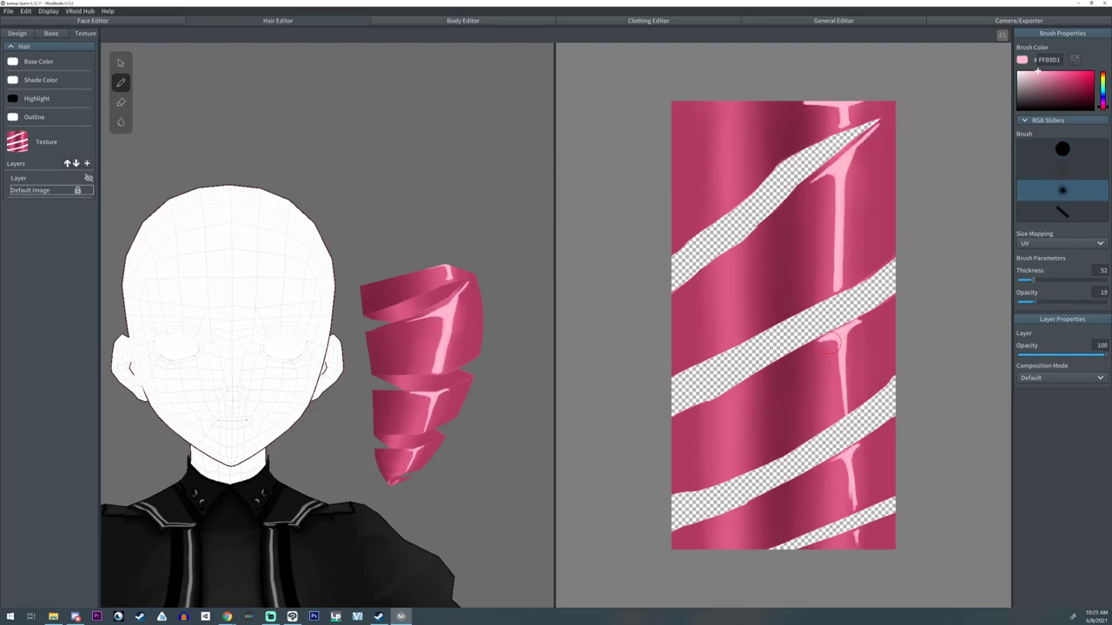
pyautogui.moveTo(833, 341)
pyautogui.mouseDown()
pyautogui.moveTo(843, 412)
pyautogui.moveTo(838, 374)
pyautogui.mouseUp()
pyautogui.moveTo(845, 464); pyautogui.dragTo(853, 507)
pyautogui.moveTo(834, 209)
pyautogui.mouseDown()
pyautogui.moveTo(835, 184)
pyautogui.moveTo(837, 290)
pyautogui.mouseUp()
pyautogui.moveTo(819, 120); pyautogui.dragTo(850, 108)
pyautogui.moveTo(832, 334); pyautogui.dragTo(839, 351)
pyautogui.moveTo(848, 490); pyautogui.dragTo(857, 548)
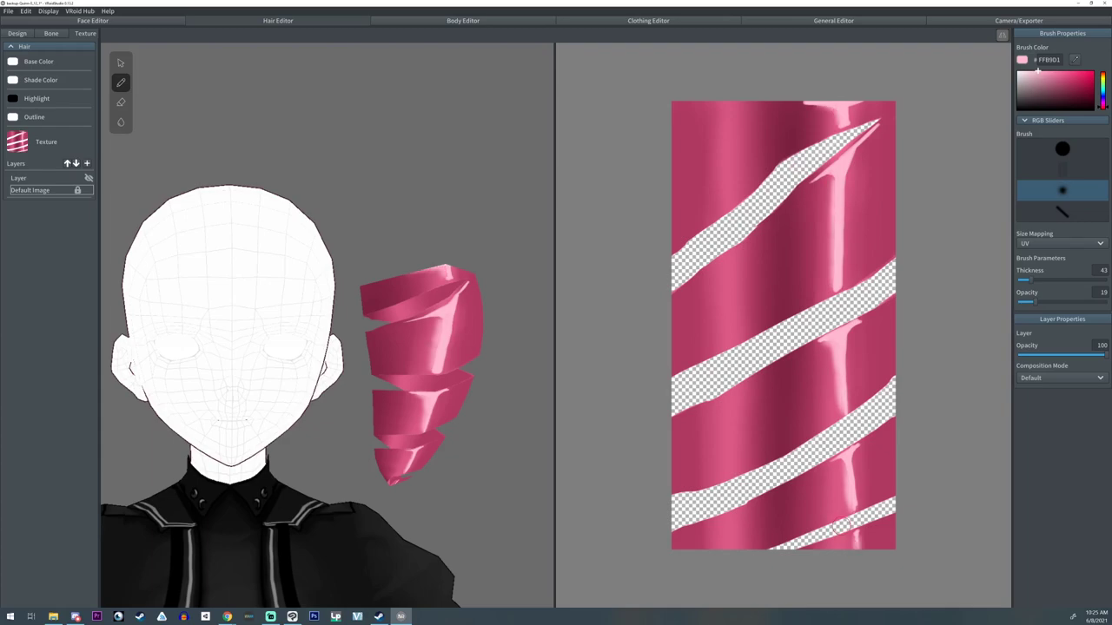
# Shade beside each highlight with dark #3D0A1C, using the hard round brush at thickness 24 and opacity 19
pyautogui.click(1062, 150)
pyautogui.moveTo(842, 177); pyautogui.dragTo(846, 264)
pyautogui.moveTo(845, 335); pyautogui.dragTo(846, 387)
pyautogui.moveTo(850, 462); pyautogui.dragTo(854, 503)
pyautogui.moveTo(843, 130); pyautogui.dragTo(851, 106)
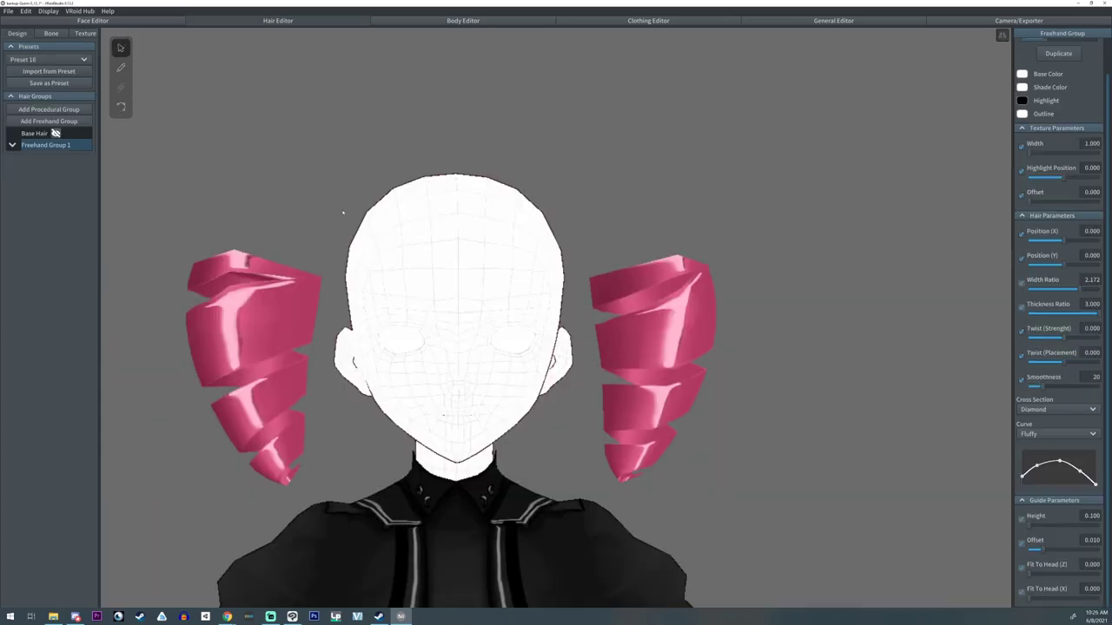
# Set the texture offset to 0.918 for Hair 4 and 0.015 for Hair 5 in Freehand Group 1
pyautogui.scroll(-1, 343, 213)
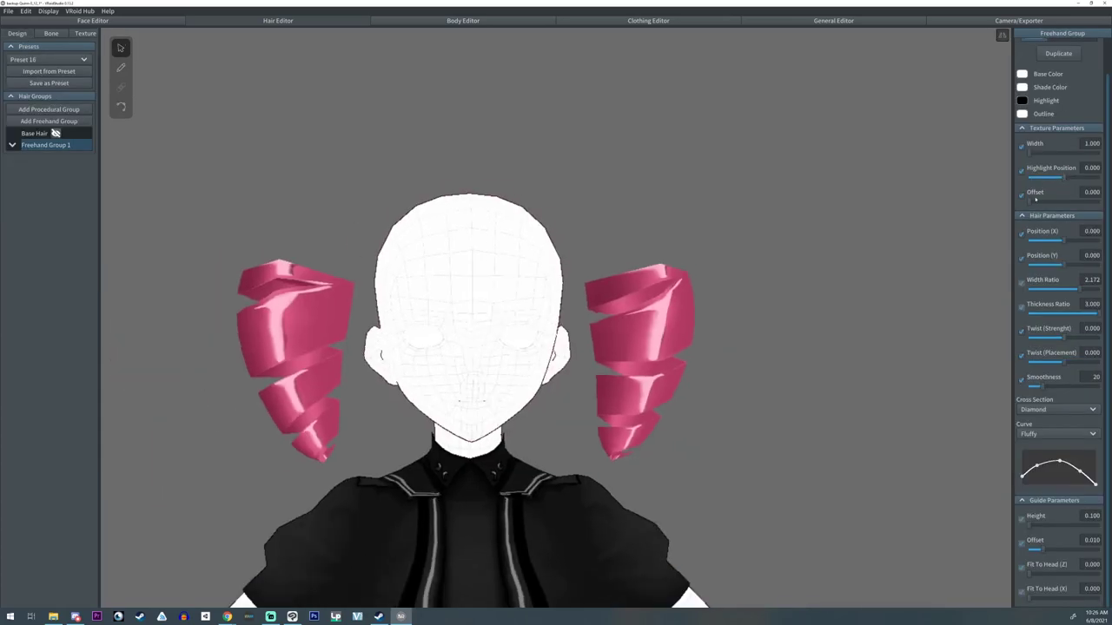
pyautogui.moveTo(1030, 201); pyautogui.dragTo(823, 207)
pyautogui.click(13, 146)
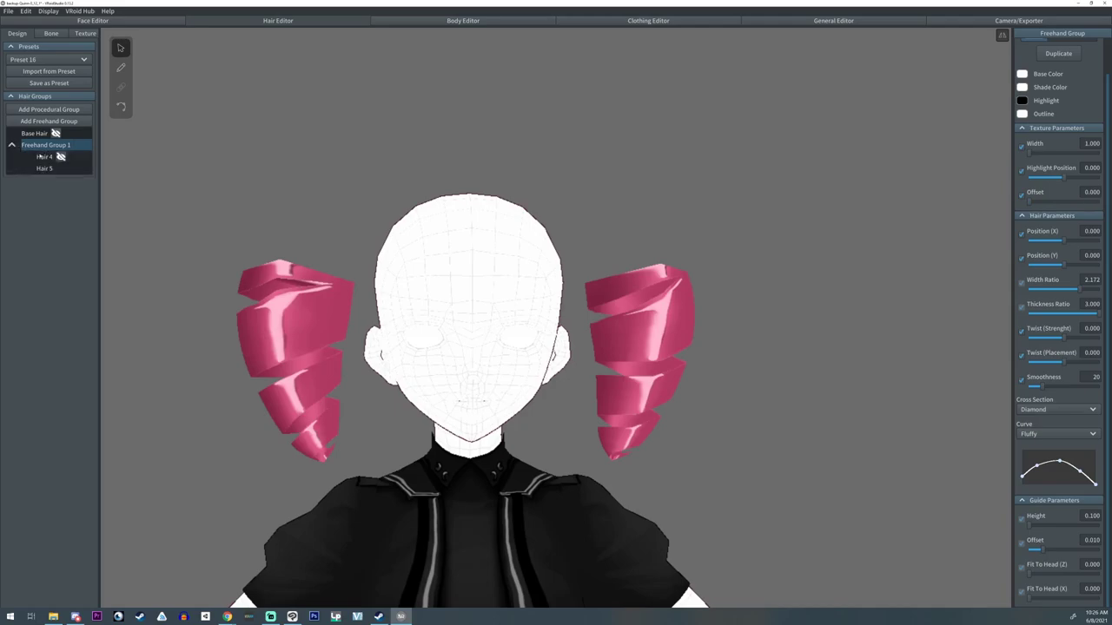
pyautogui.click(42, 157)
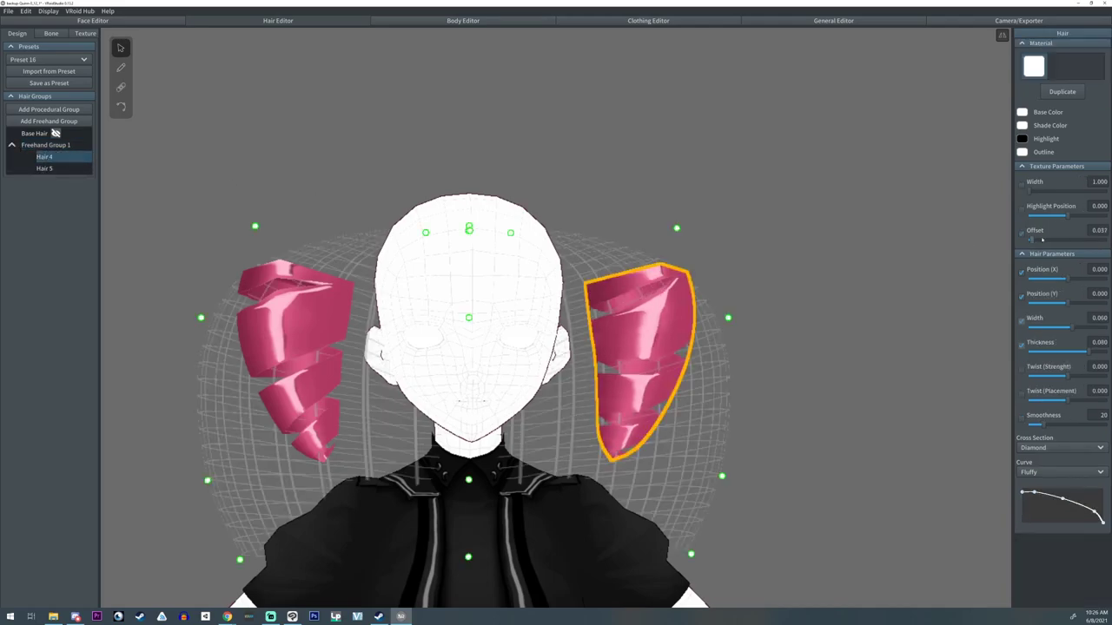
pyautogui.moveTo(1029, 240); pyautogui.dragTo(1101, 251)
pyautogui.click(46, 170)
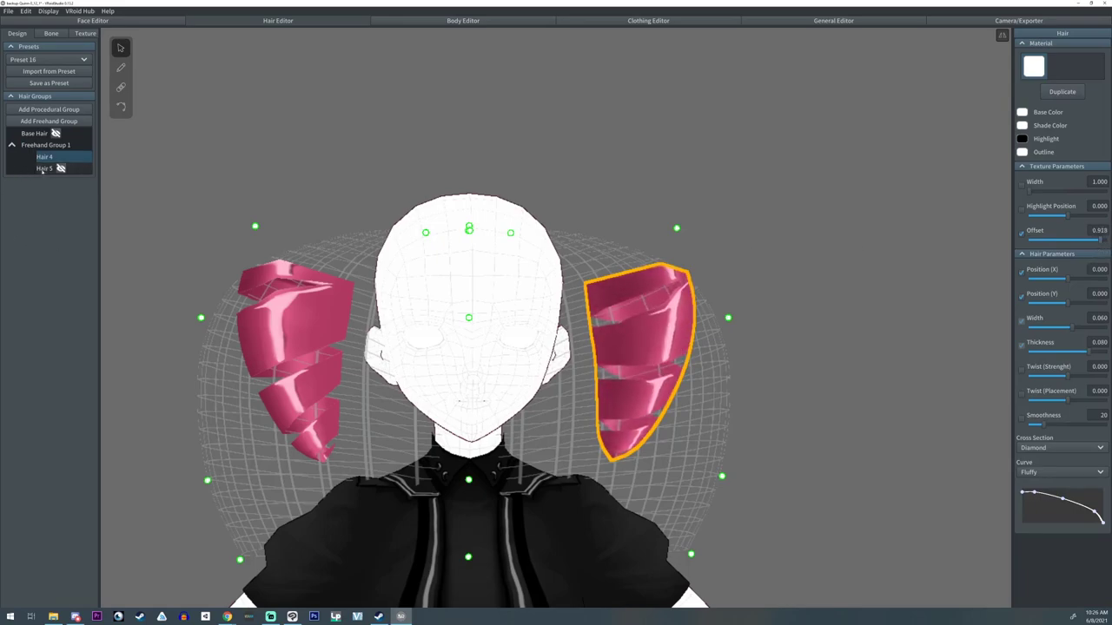
pyautogui.moveTo(1044, 241); pyautogui.dragTo(1032, 245)
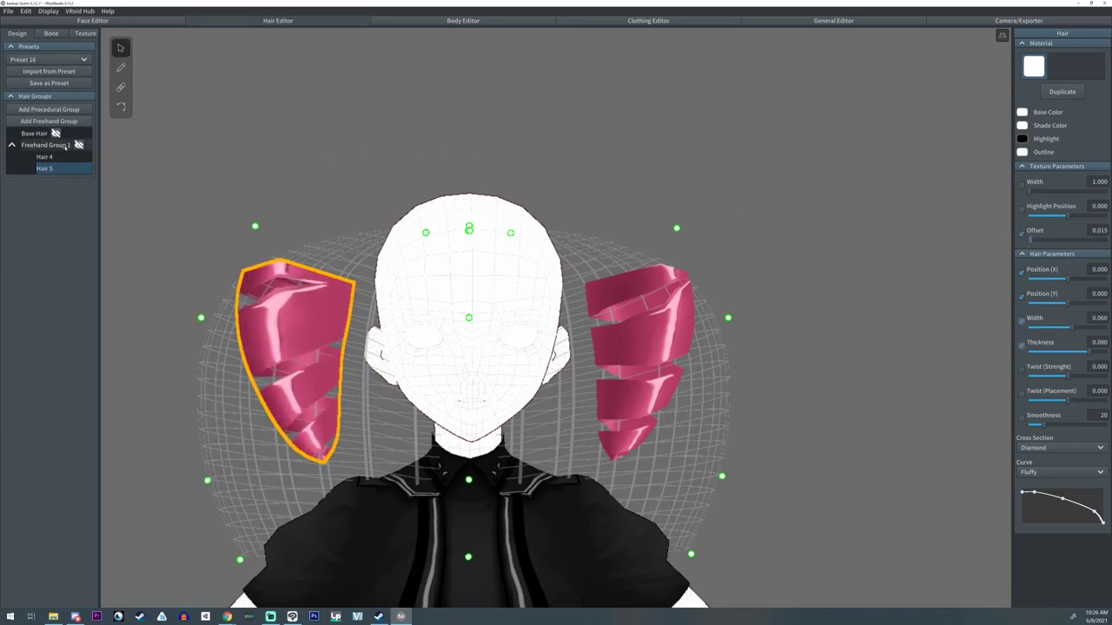
# Try a highlight position of -0.090 on Hair 5 and reset it to 0
pyautogui.moveTo(1071, 216); pyautogui.dragTo(1061, 213)
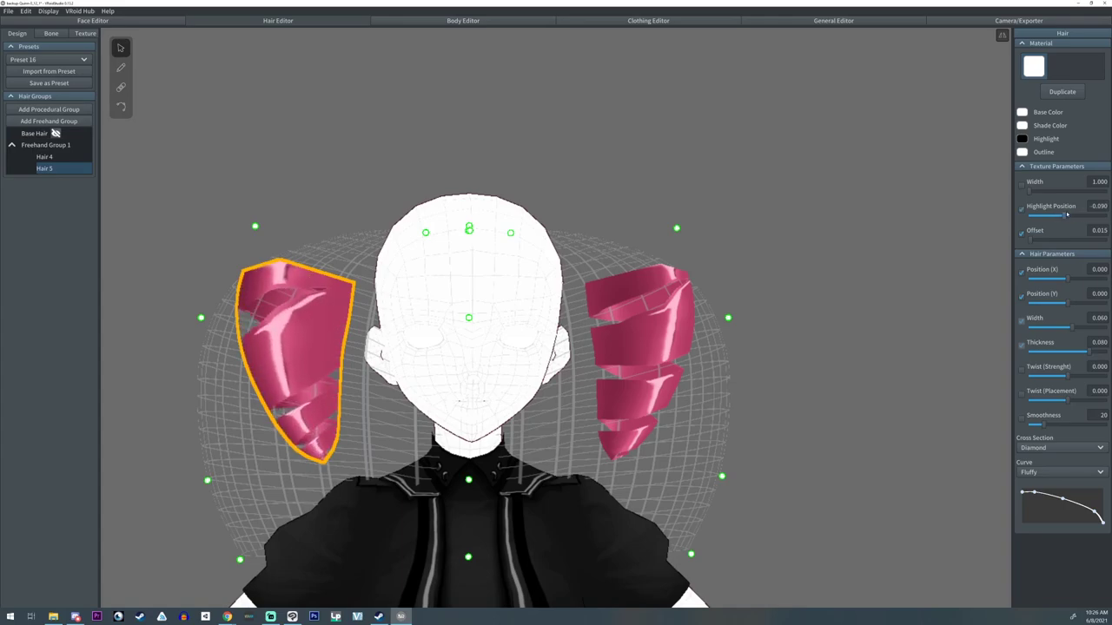
pyautogui.doubleClick(1099, 206)
pyautogui.write('0')
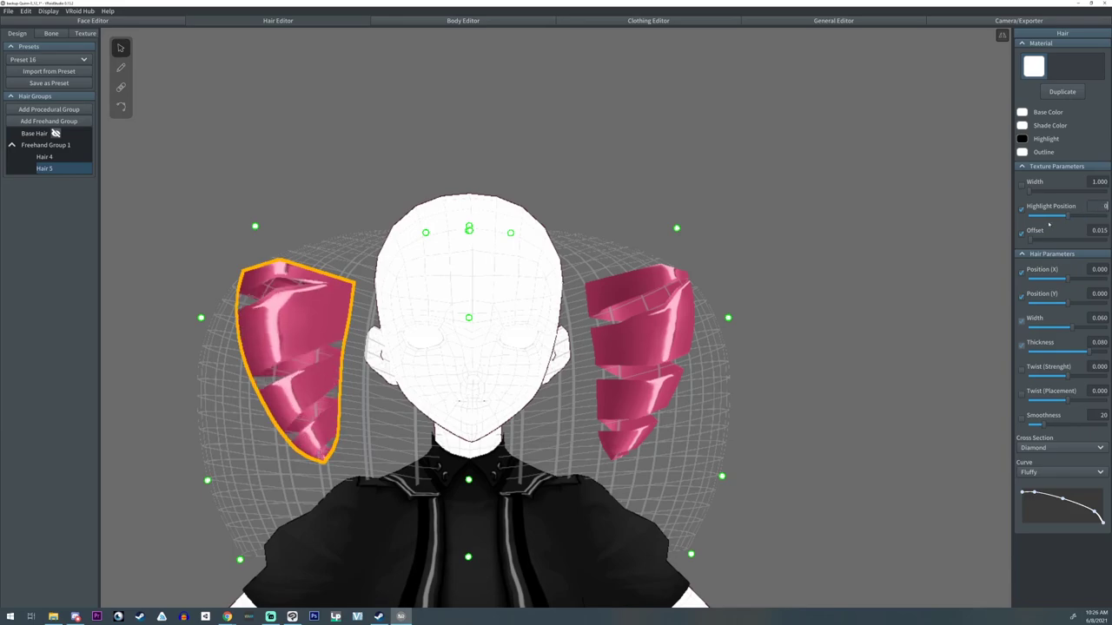
pyautogui.click(919, 228)
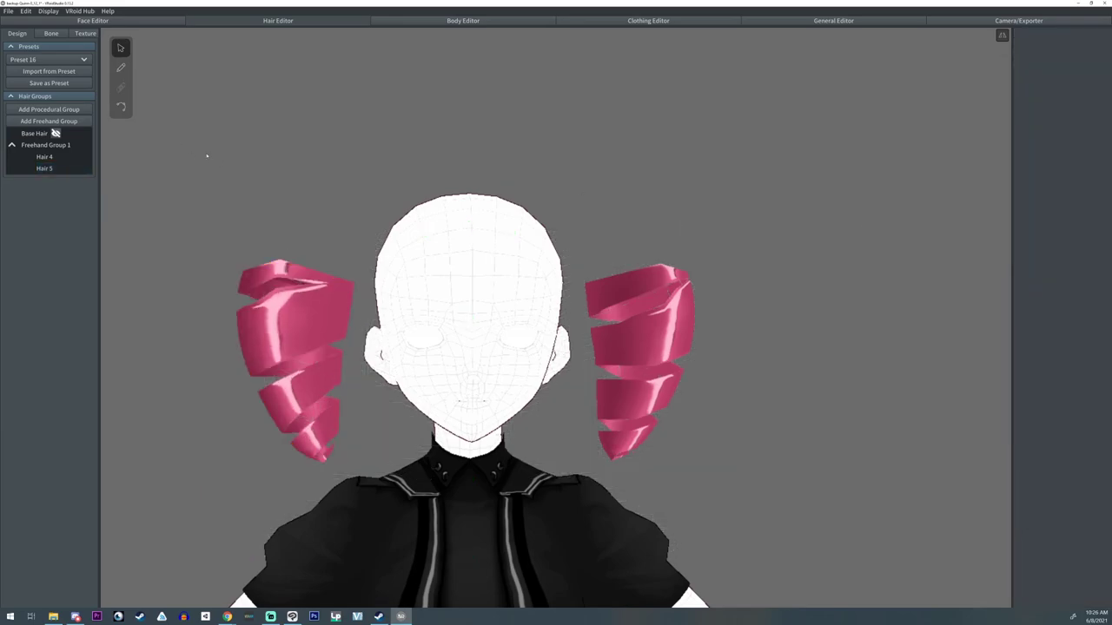
# Duplicate the hair material and choose the copy for new brush strands in Freehand Group 1
pyautogui.click(71, 145)
pyautogui.moveTo(205, 193); pyautogui.dragTo(216, 291, button='right')
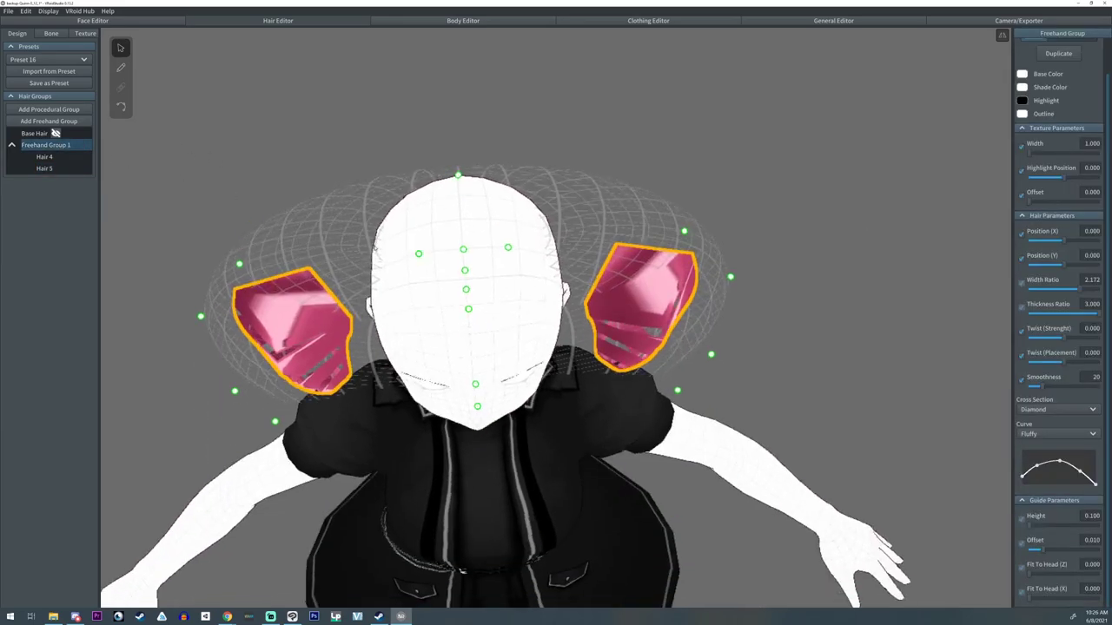
pyautogui.scroll(3, 377, 244)
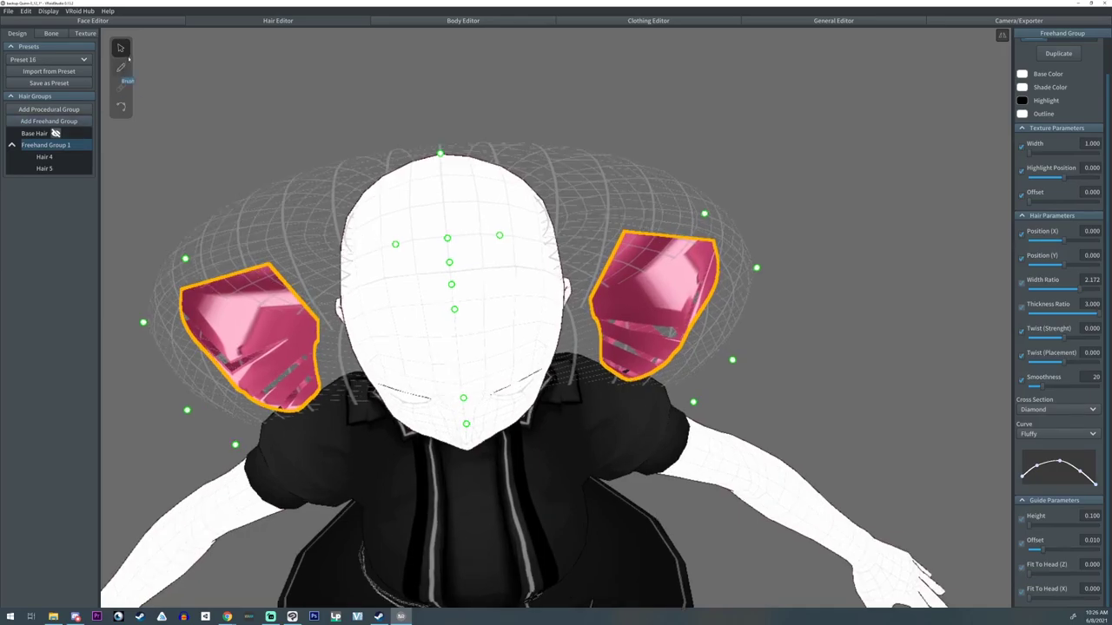
pyautogui.click(120, 68)
pyautogui.scroll(3, 304, 115)
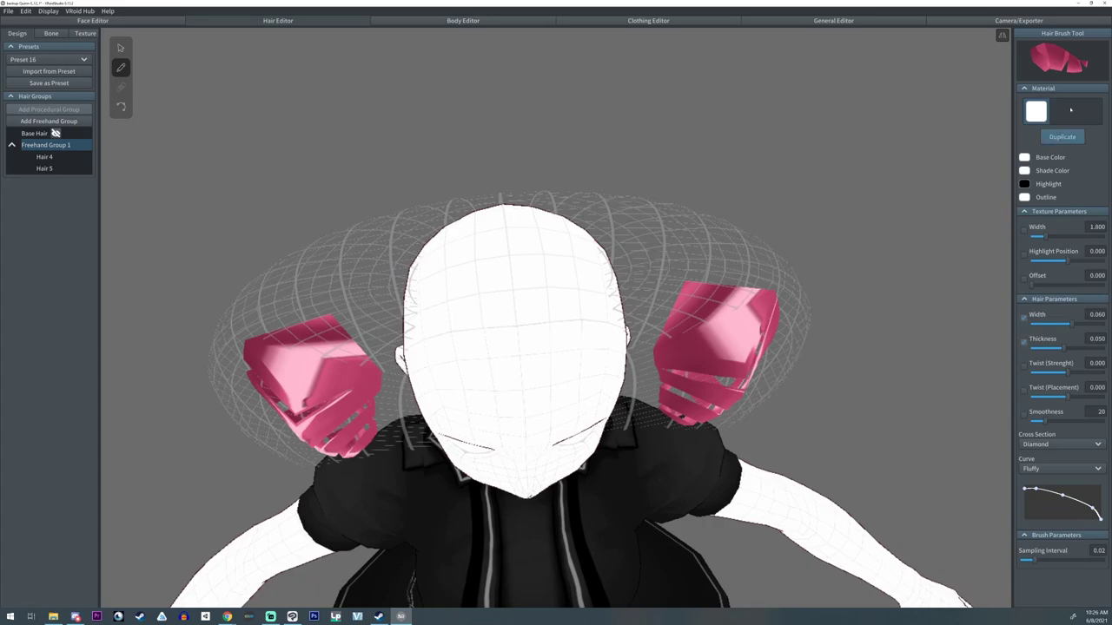
pyautogui.click(1064, 135)
pyautogui.click(1064, 111)
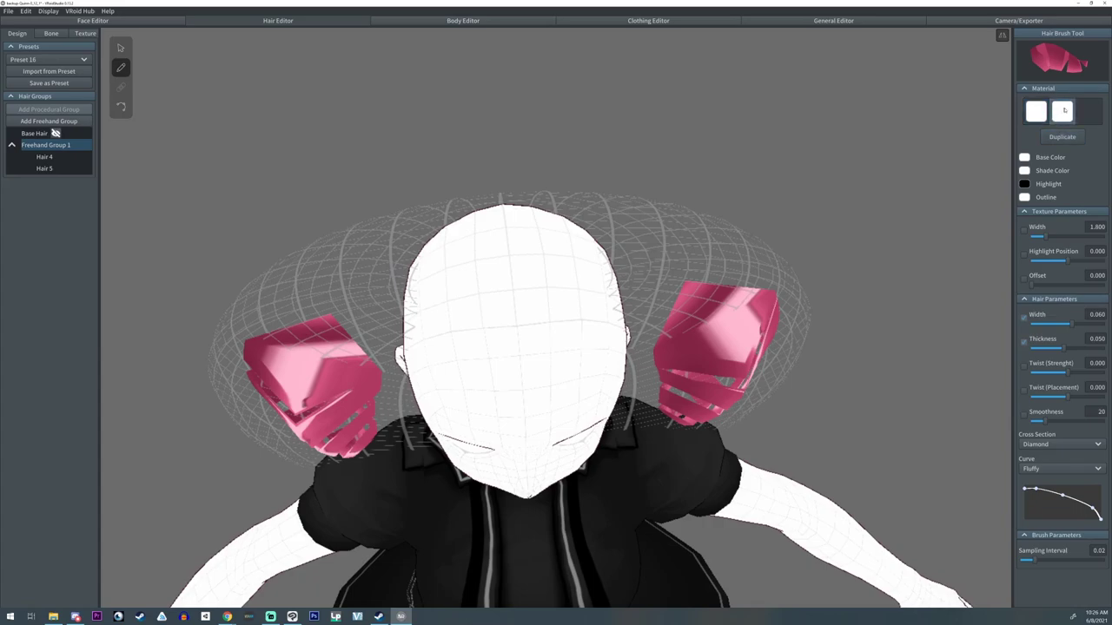
# Draw mirrored connecting strands 0.012 wide between the drills and the head, with thickness 0.030 and an arched curve
pyautogui.moveTo(1055, 324); pyautogui.dragTo(1027, 331)
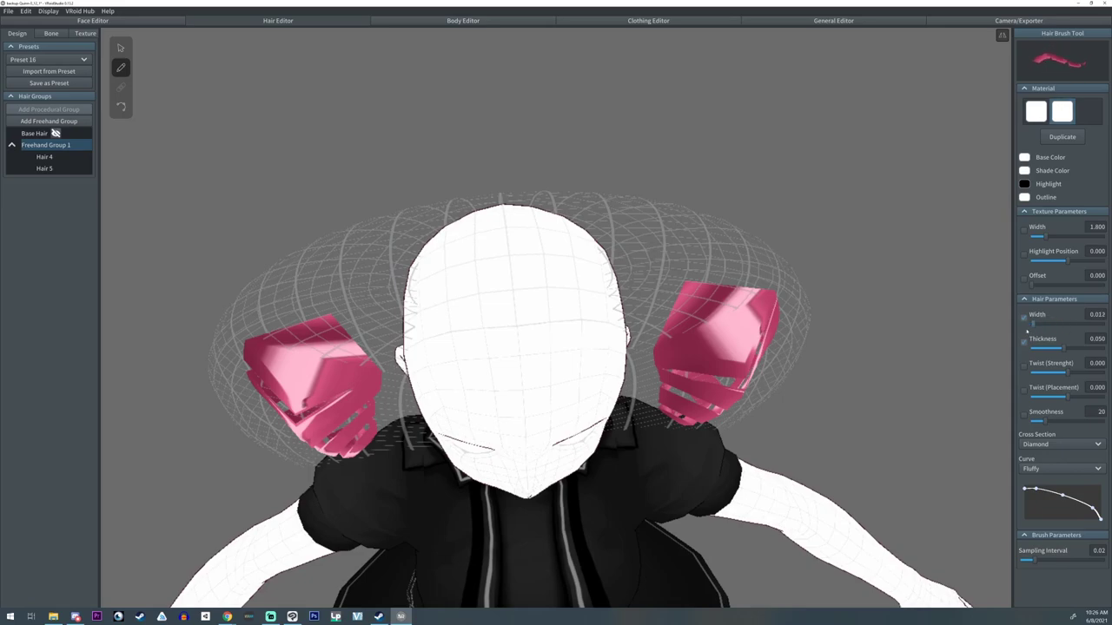
pyautogui.moveTo(702, 310); pyautogui.dragTo(615, 319)
pyautogui.moveTo(589, 263); pyautogui.dragTo(431, 224, button='right')
pyautogui.click(45, 180)
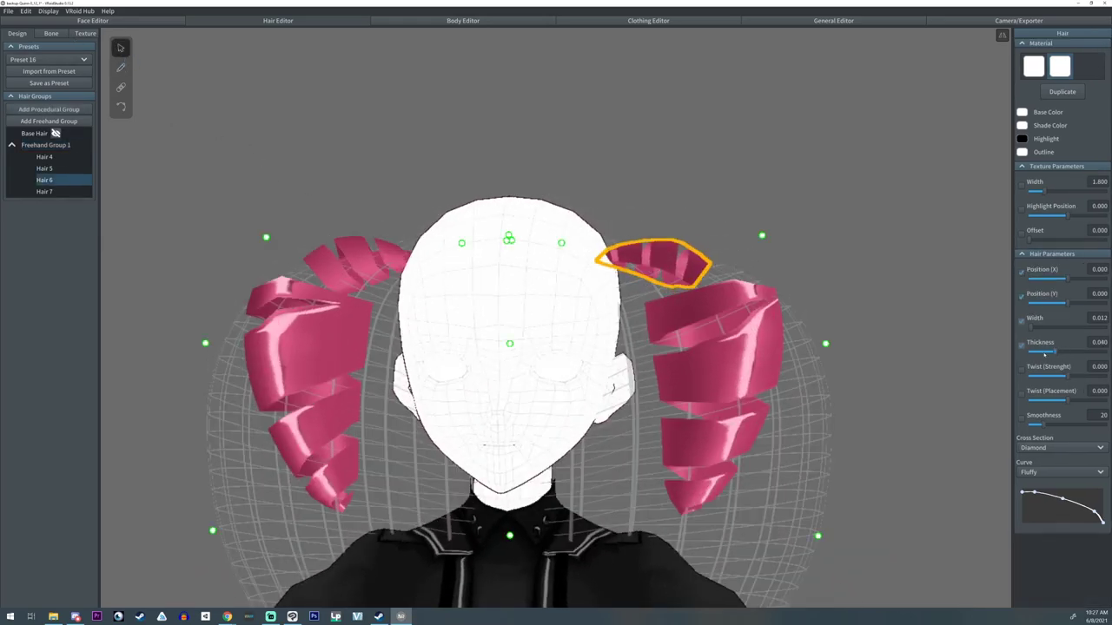
pyautogui.click(45, 191)
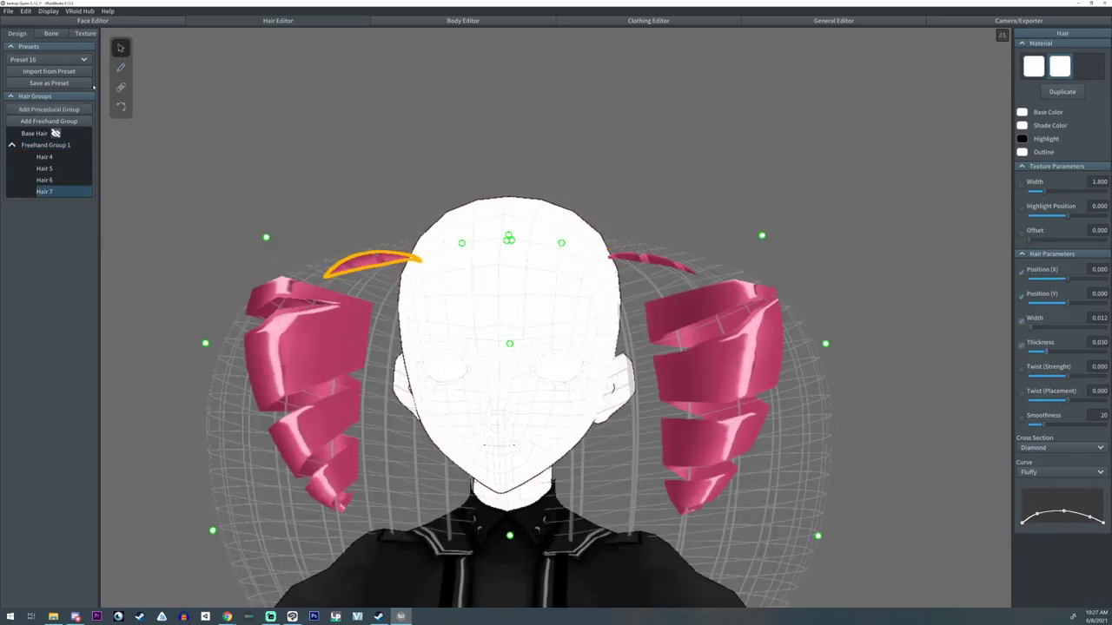
# Reshape the Hair 7 connecting strand by moving a control point near its middle
pyautogui.click(121, 106)
pyautogui.moveTo(379, 273)
pyautogui.mouseDown()
pyautogui.moveTo(350, 270)
pyautogui.moveTo(386, 264)
pyautogui.mouseUp()
pyautogui.scroll(-4, 375, 269)
pyautogui.click(45, 145)
pyautogui.click(121, 48)
pyautogui.scroll(3, 347, 421)
pyautogui.click(121, 106)
# Move Hair 7's end and middle control points inward and down to connect the drill lower on the head
pyautogui.click(45, 191)
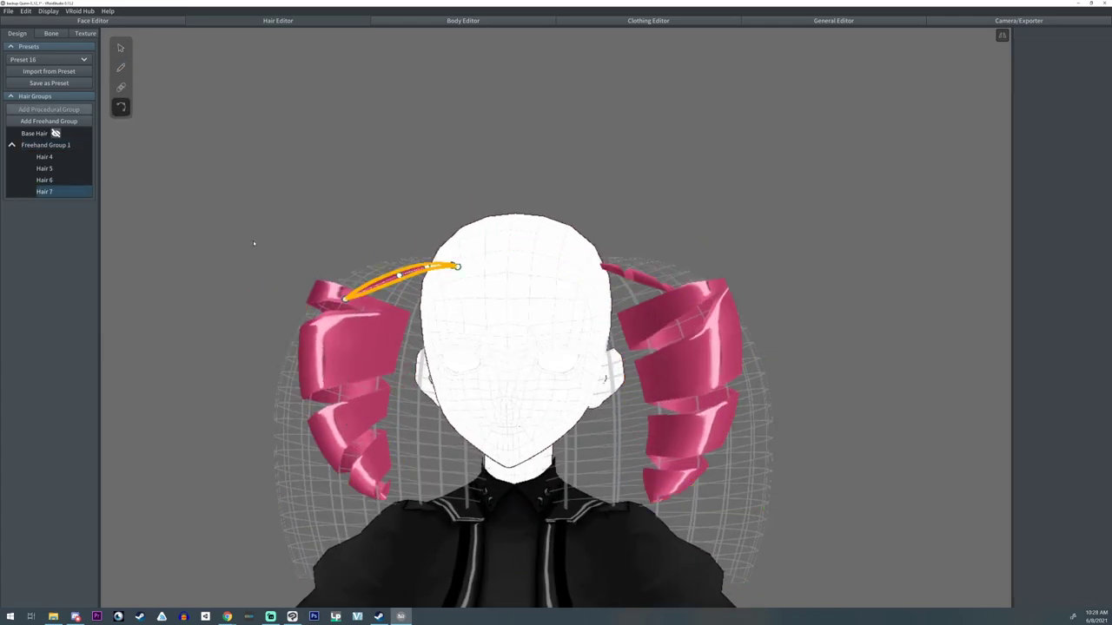
pyautogui.moveTo(345, 299); pyautogui.dragTo(388, 325)
pyautogui.moveTo(397, 273); pyautogui.dragTo(423, 301)
pyautogui.moveTo(457, 266); pyautogui.dragTo(468, 305)
pyautogui.scroll(-3, 479, 319)
pyautogui.scroll(2, 478, 319)
# Paint the copied hair material's default image solid pink with colour B13962 sampled from the texture, brush thickness 300 and opacity 100
pyautogui.click(84, 33)
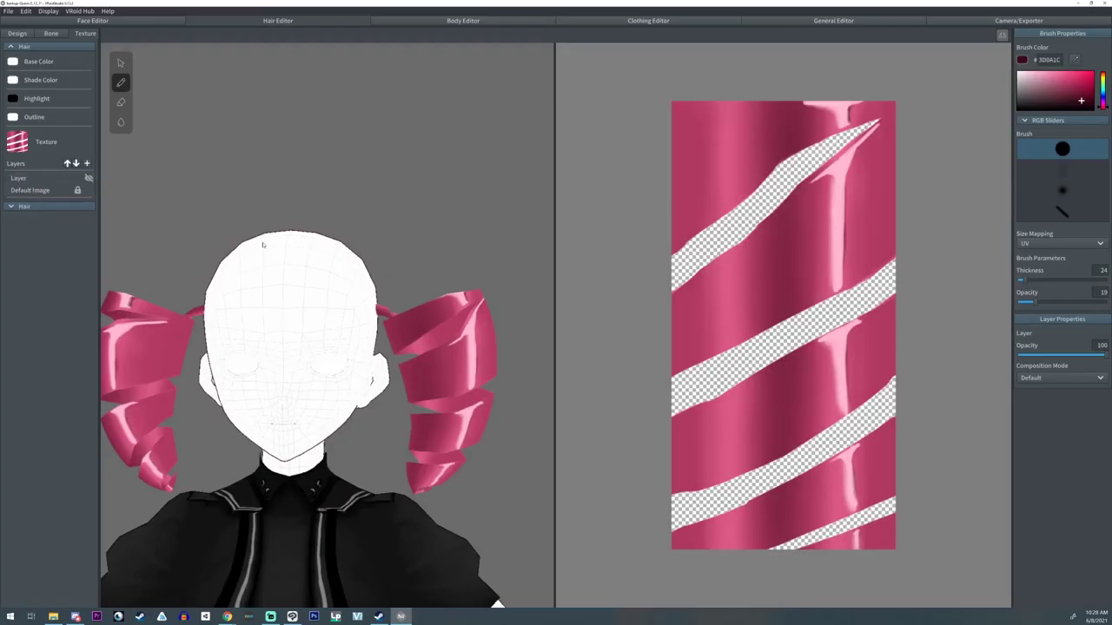
pyautogui.click(17, 206)
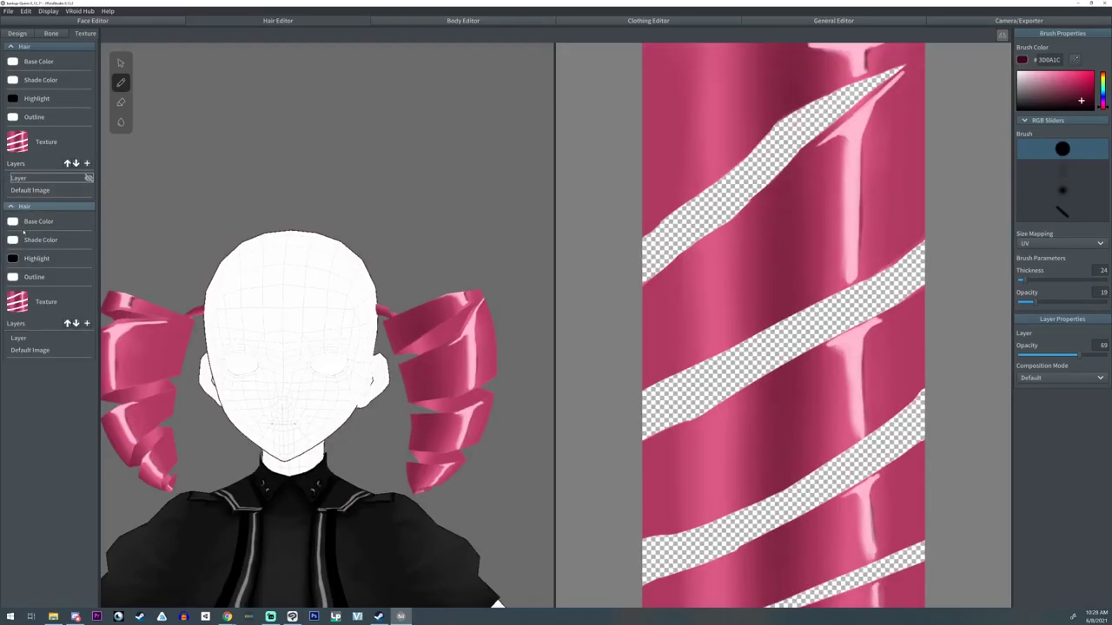
pyautogui.click(32, 350)
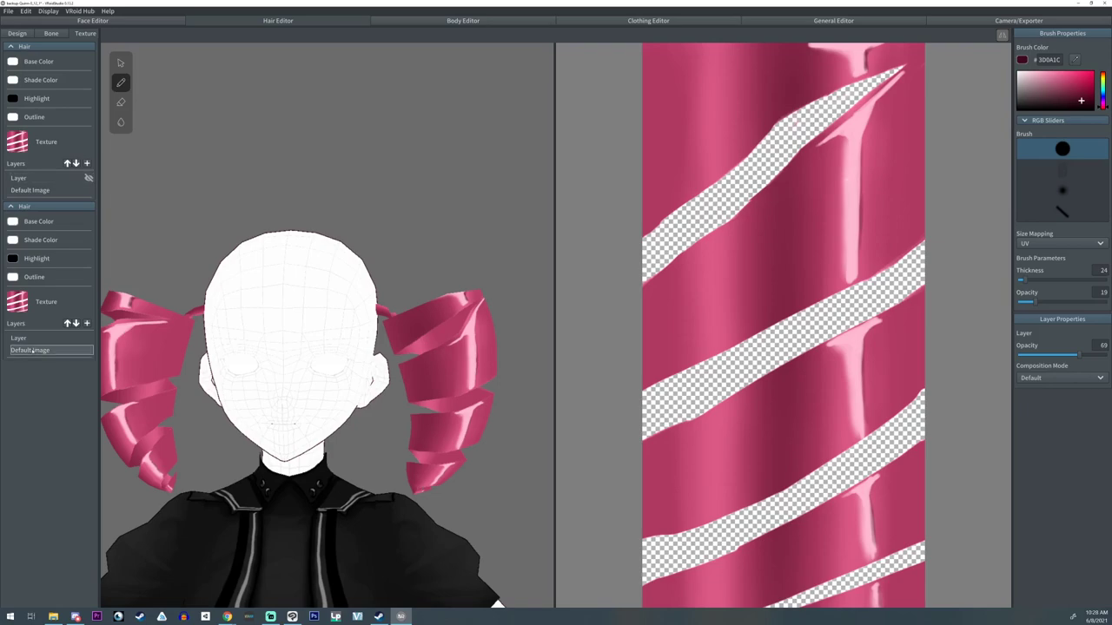
pyautogui.click(1078, 59)
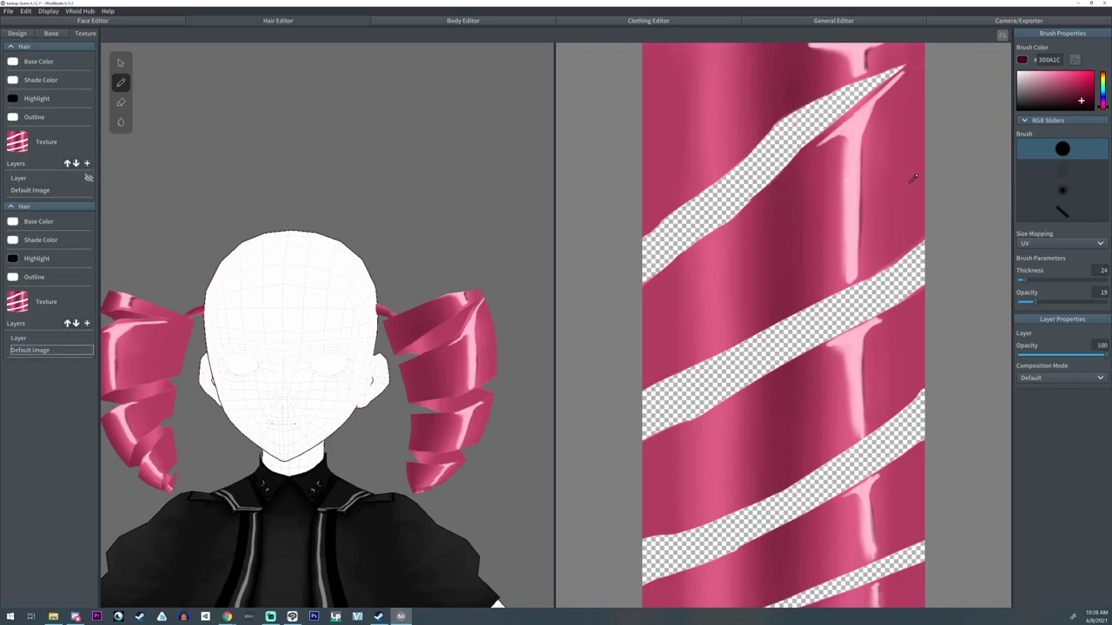
pyautogui.click(911, 179)
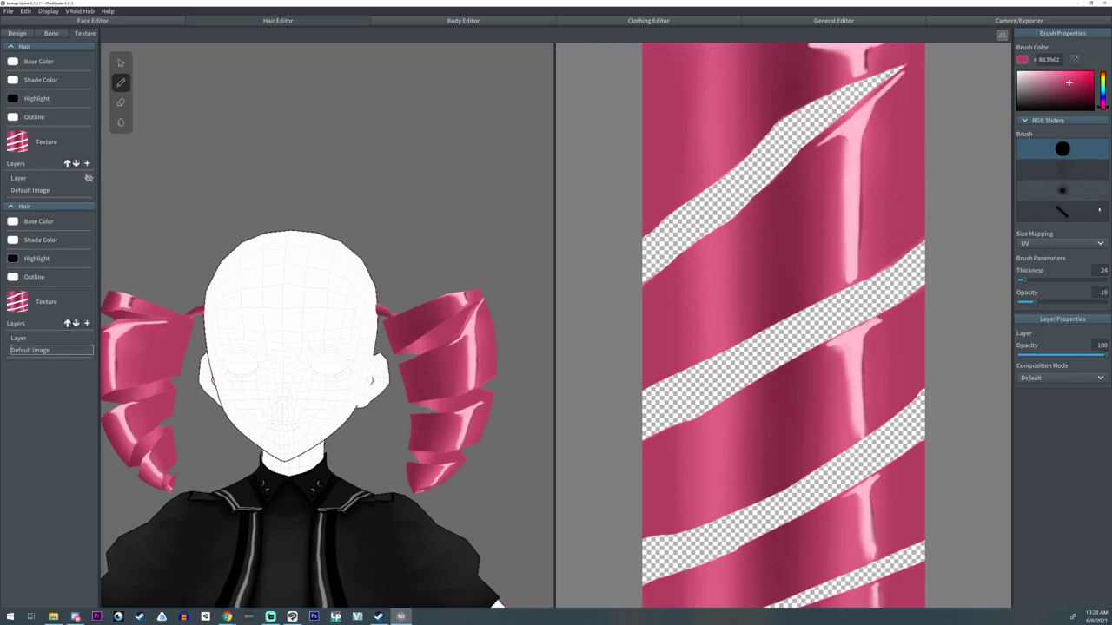
pyautogui.moveTo(1022, 279); pyautogui.dragTo(1107, 280)
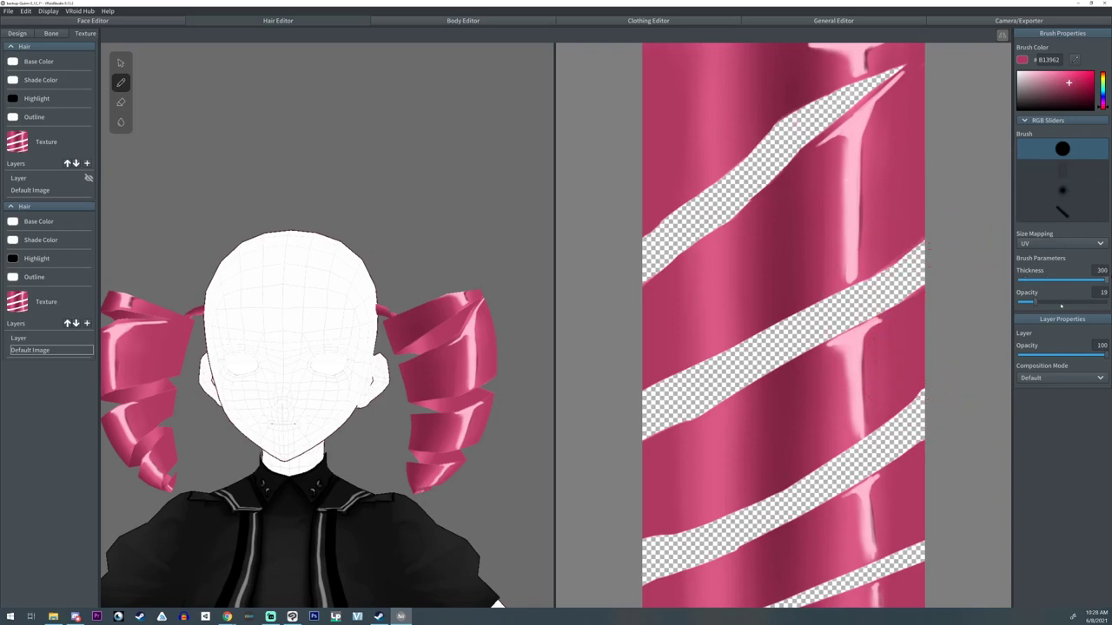
pyautogui.click(1105, 301)
pyautogui.moveTo(918, 354)
pyautogui.mouseDown()
pyautogui.moveTo(927, 270)
pyautogui.moveTo(665, 368)
pyautogui.moveTo(817, 39)
pyautogui.moveTo(608, 50)
pyautogui.moveTo(669, 530)
pyautogui.moveTo(782, 578)
pyautogui.moveTo(964, 556)
pyautogui.mouseUp()
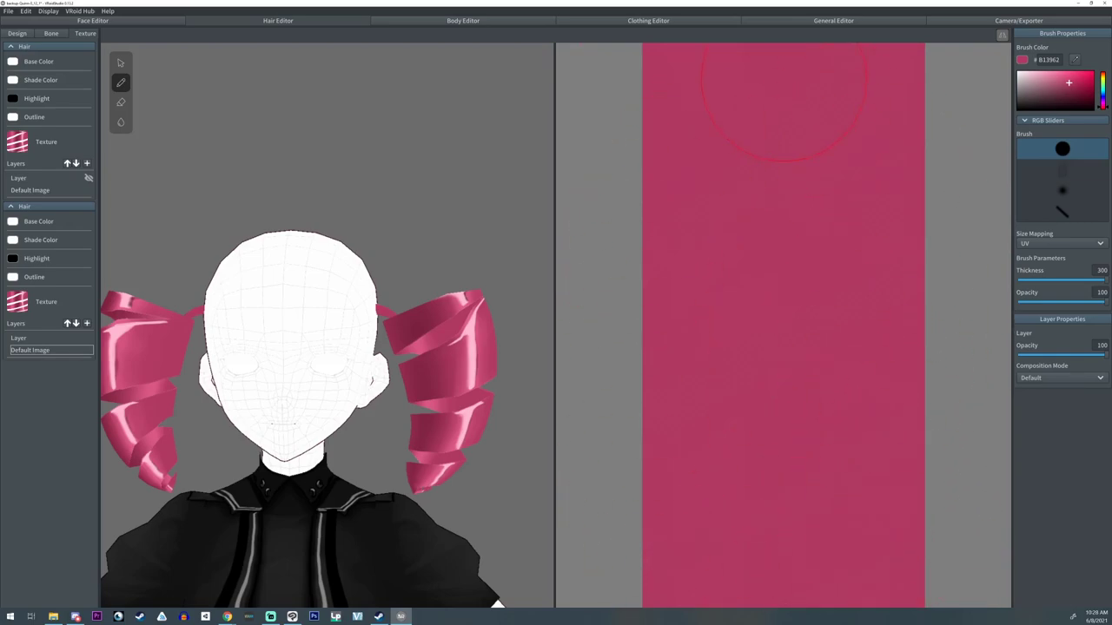
pyautogui.scroll(-4, 205, 19)
pyautogui.moveTo(285, 168); pyautogui.dragTo(291, 152, button='middle')
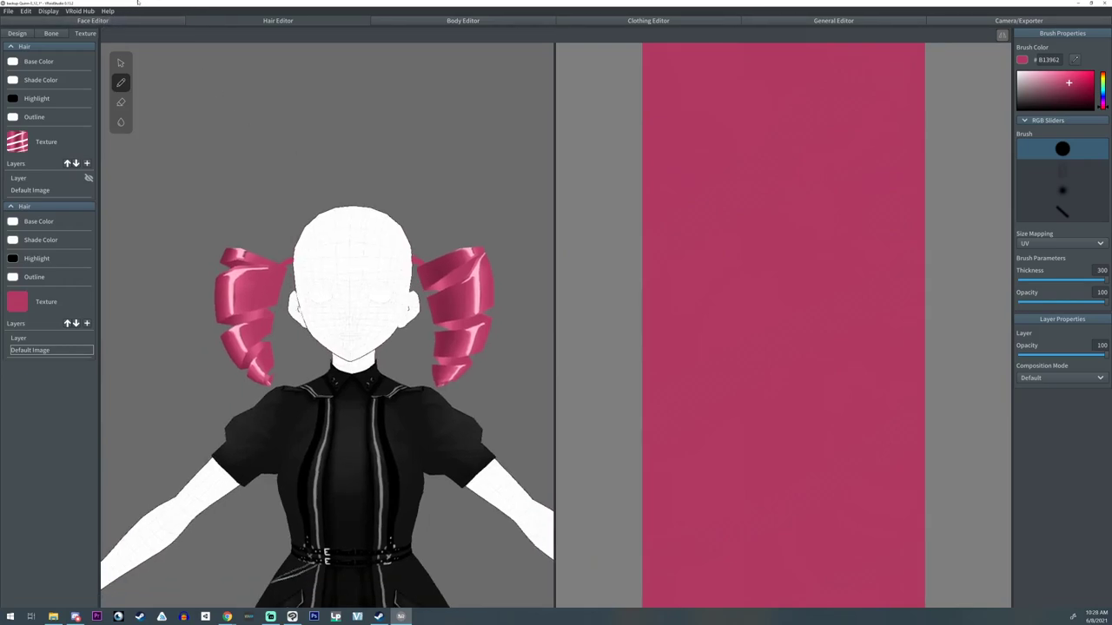
# Create a bone group for the Hair 5 drill and set its fixed point to 0.08
pyautogui.click(51, 33)
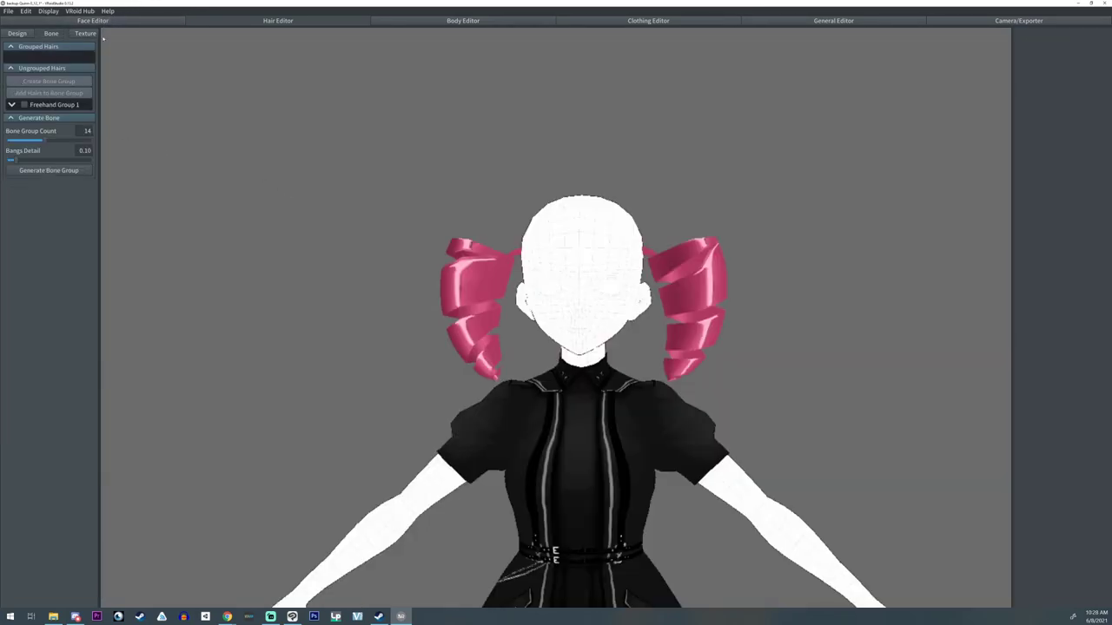
pyautogui.click(488, 278)
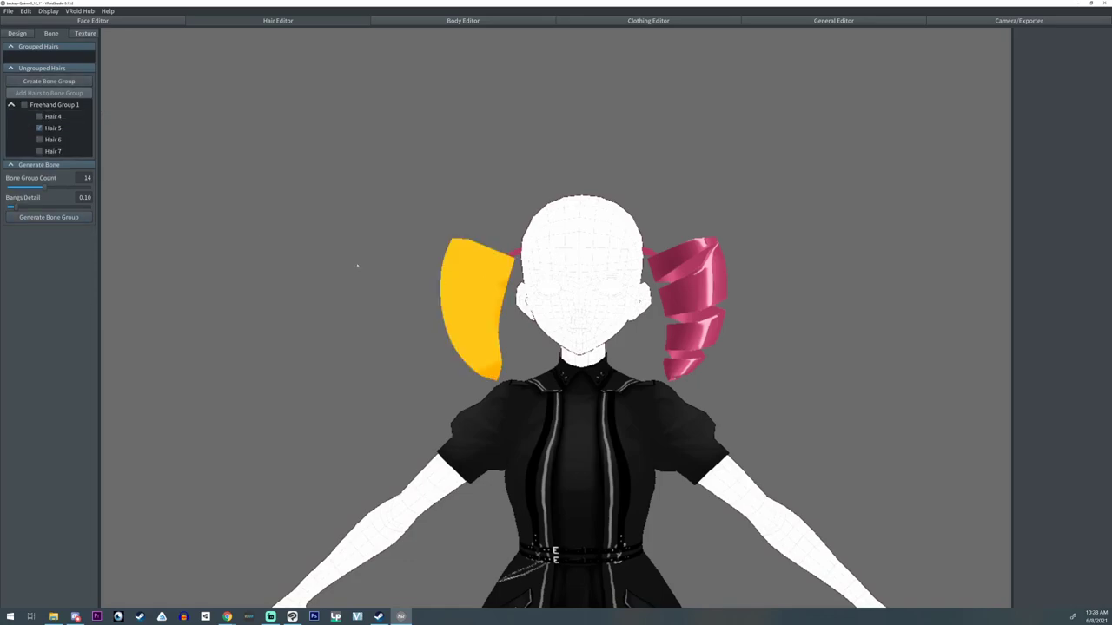
pyautogui.click(47, 81)
pyautogui.moveTo(1037, 100); pyautogui.dragTo(1023, 99)
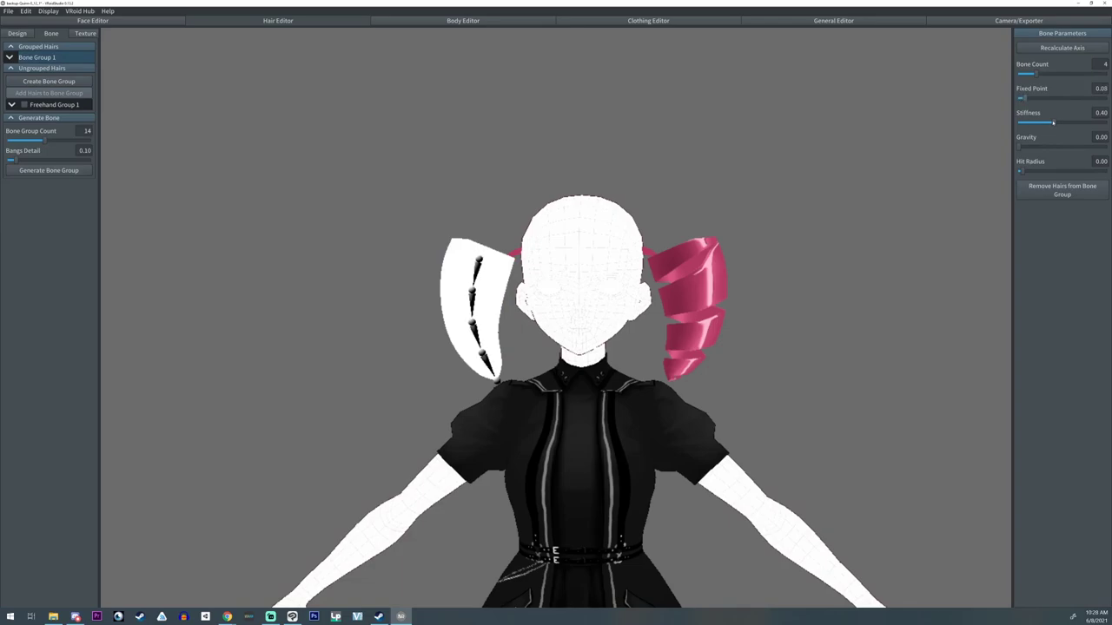
# Create a separate bone group for the Hair 4 drill and lower its fixed point toward the strand's root
pyautogui.click(685, 288)
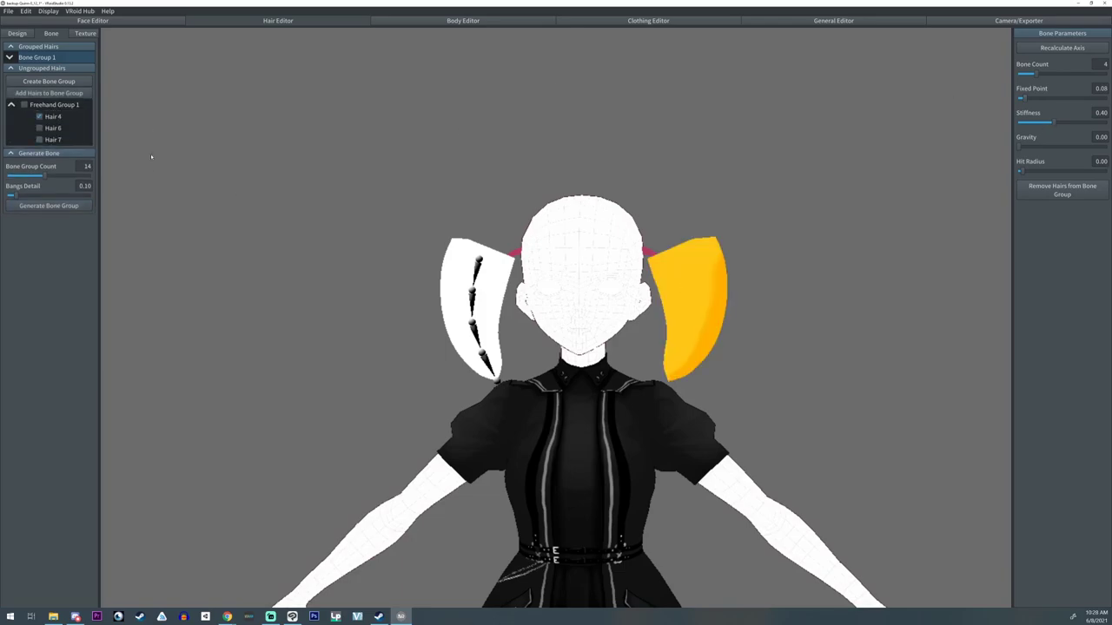
pyautogui.click(48, 92)
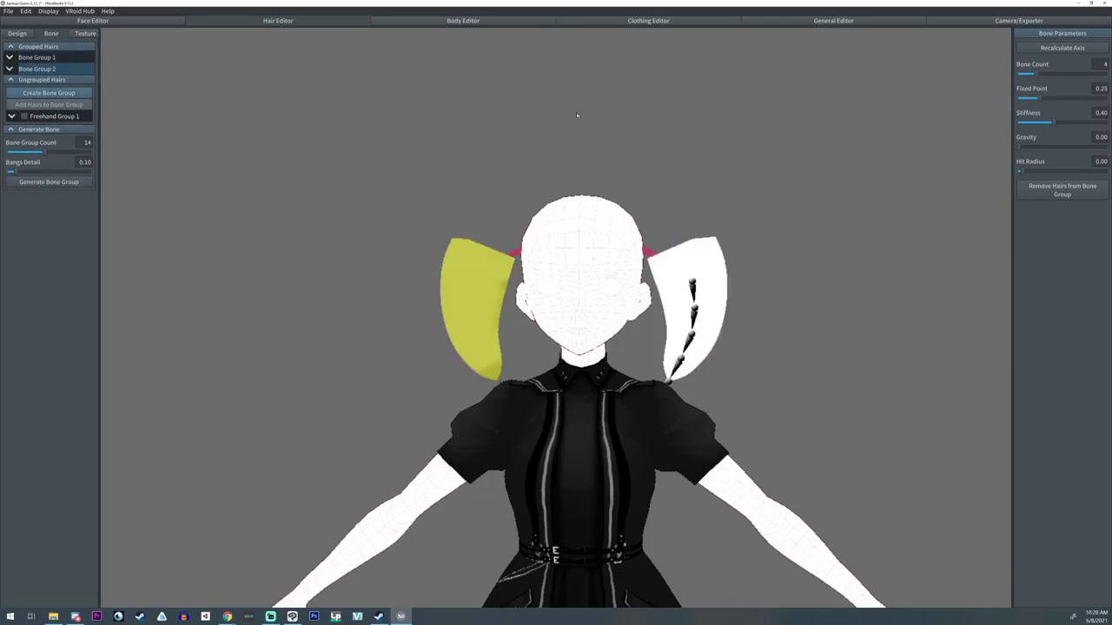
pyautogui.moveTo(1040, 99); pyautogui.dragTo(1024, 101)
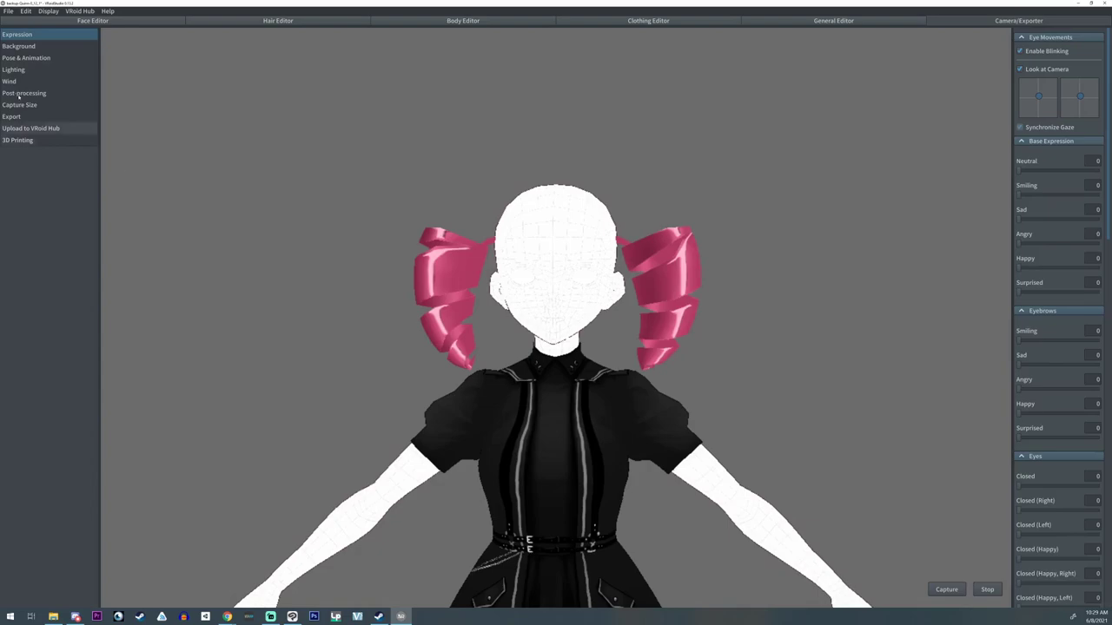
# Preview the drill hair's movement with the Walking animation, examine it up close and stop the playback
pyautogui.click(1031, 181)
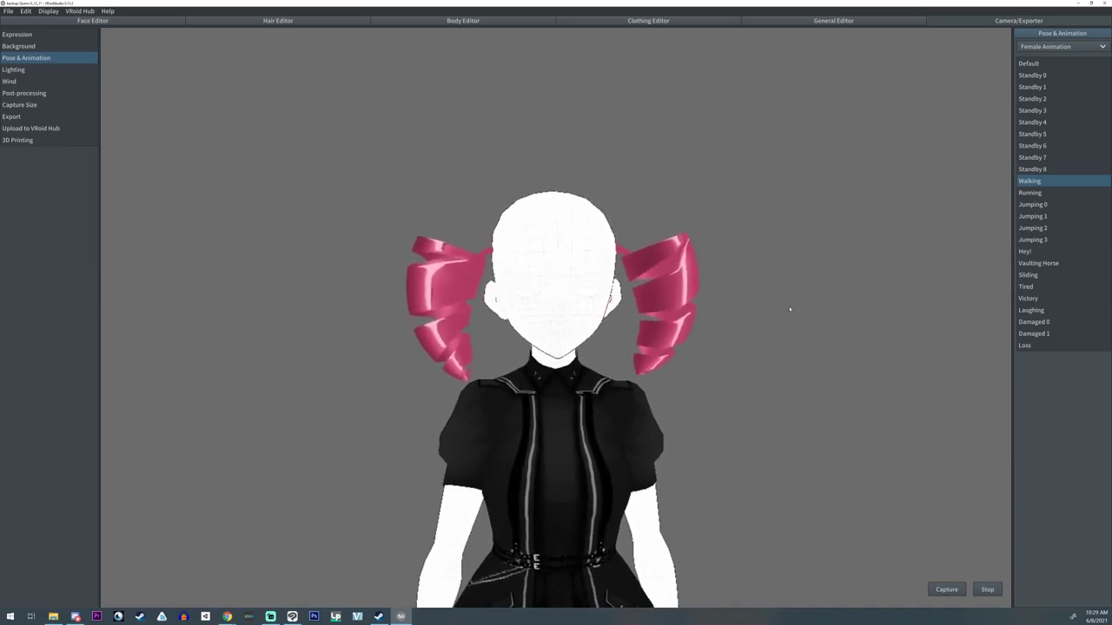
pyautogui.scroll(5, 790, 309)
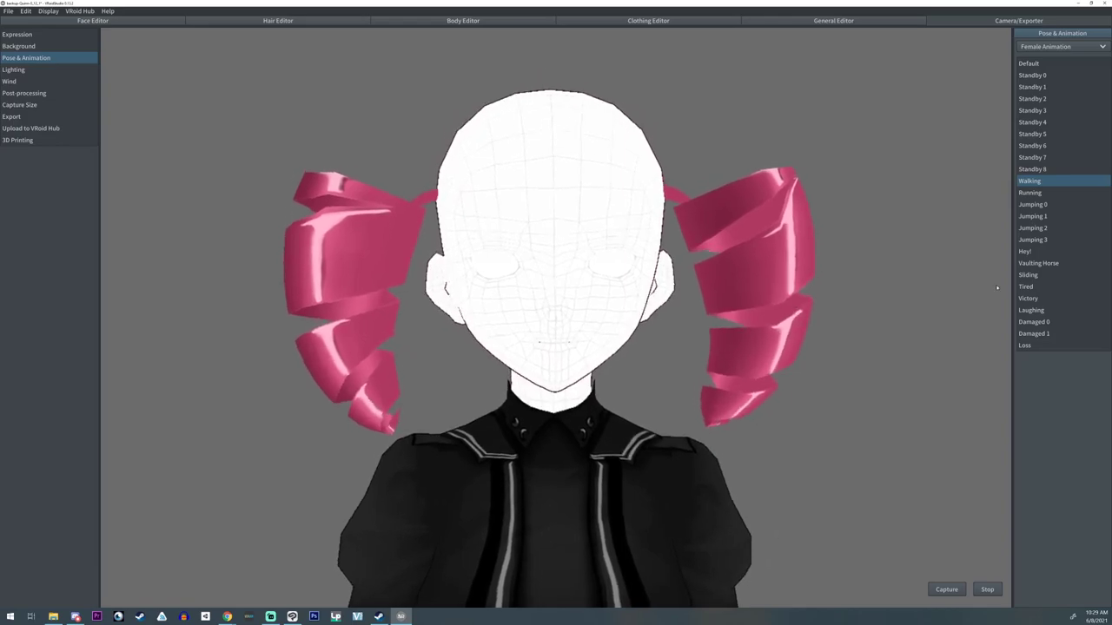
pyautogui.click(987, 590)
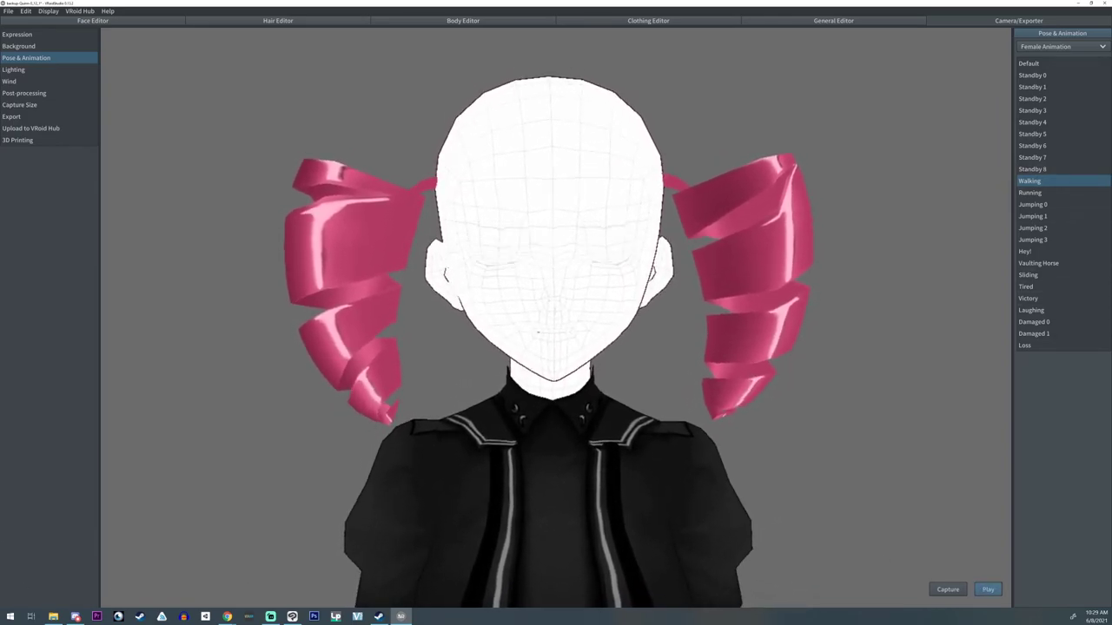